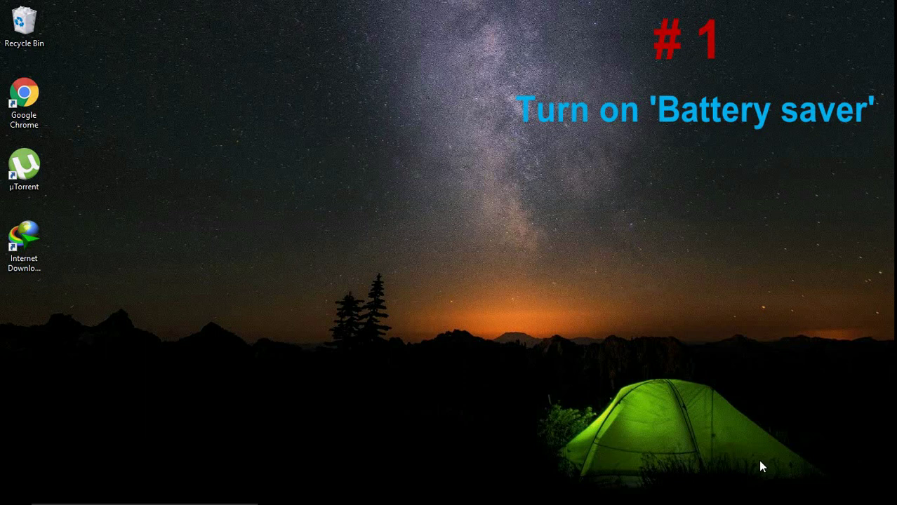
Step: Turn Battery saver on from the taskbar battery flyout
{"action": "left_click", "coordinate": [787, 496]}
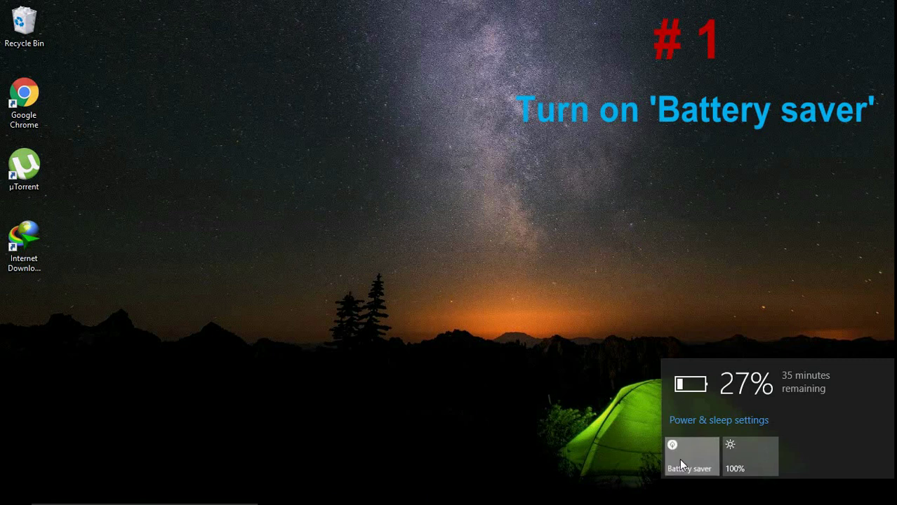
{"action": "left_click", "coordinate": [680, 459]}
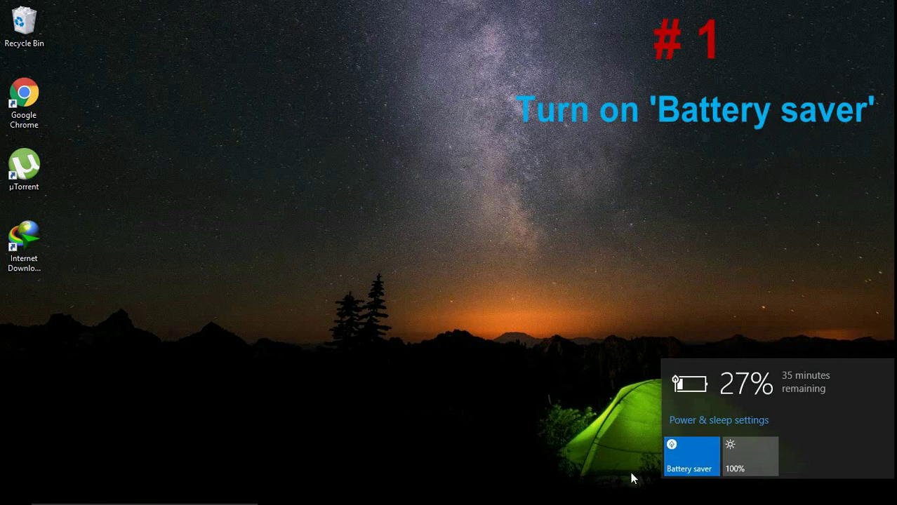
{"action": "left_click", "coordinate": [769, 316]}
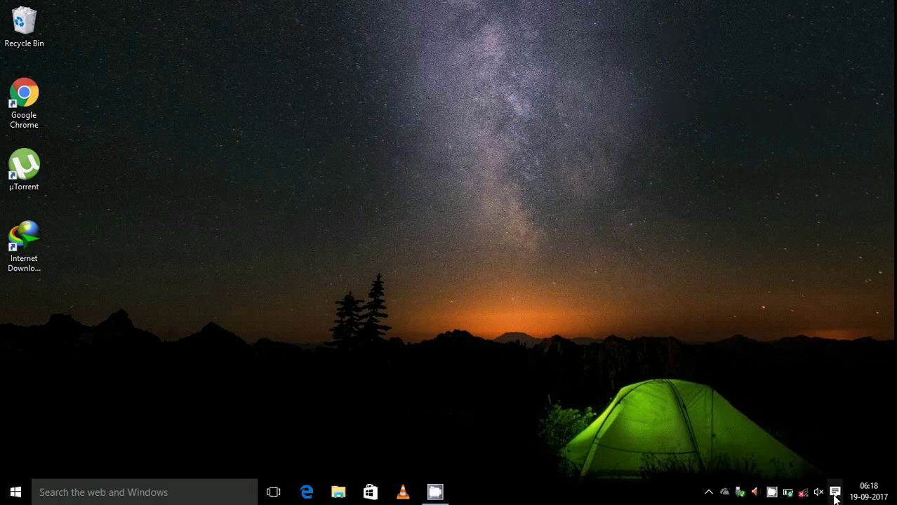
Step: Toggle the Battery saver quick action off and back on in Action Center, then right-click it
{"action": "left_click", "coordinate": [835, 494]}
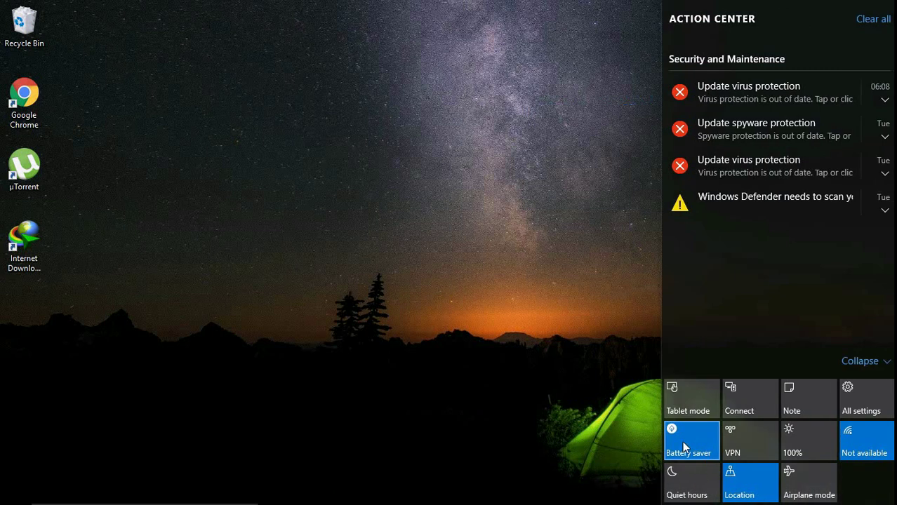
{"action": "left_click", "coordinate": [681, 441]}
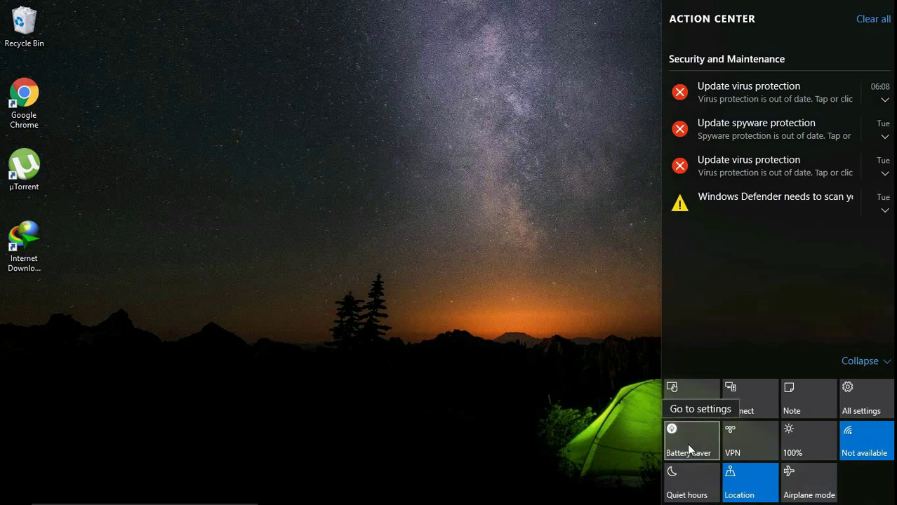
{"action": "left_click", "coordinate": [686, 444]}
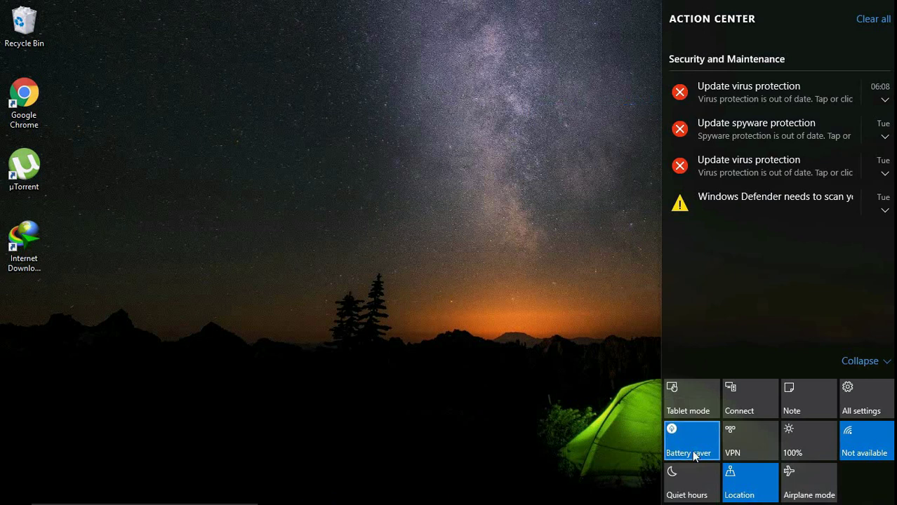
{"action": "right_click", "coordinate": [686, 446]}
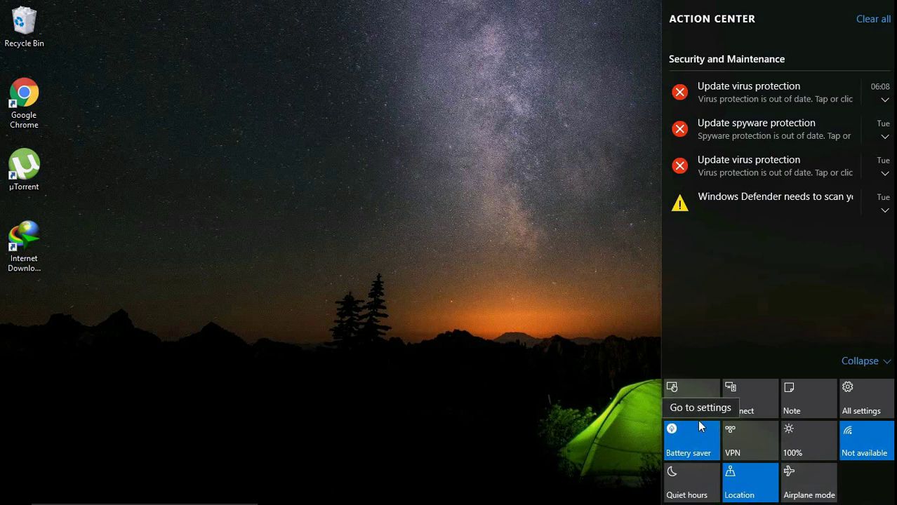
Step: Go to the Battery saver settings page, toggle it off and back on, then close Settings
{"action": "left_click", "coordinate": [699, 410]}
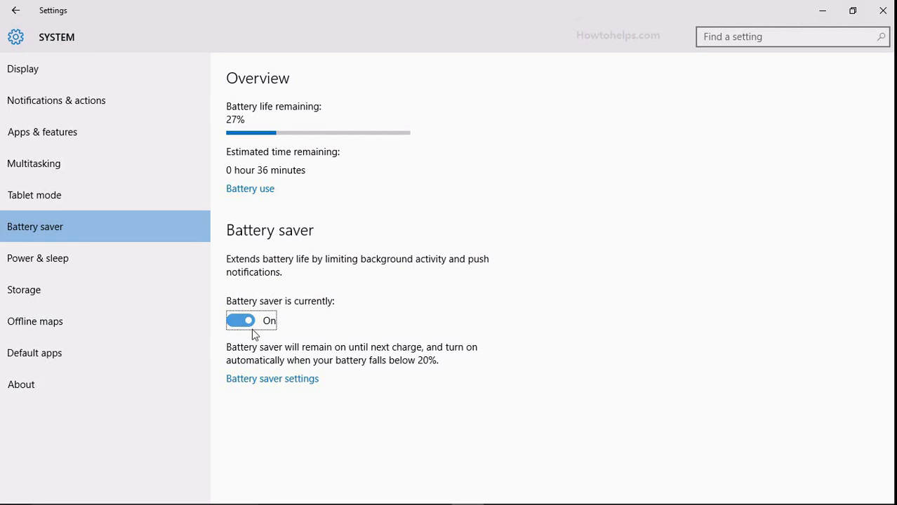
{"action": "left_click", "coordinate": [249, 329]}
{"action": "left_click", "coordinate": [245, 328]}
{"action": "left_click", "coordinate": [882, 10]}
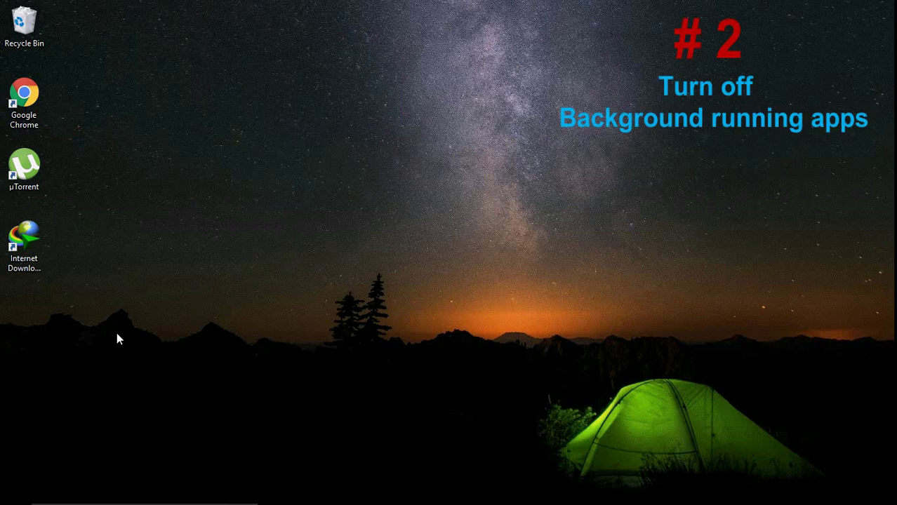
Step: Open Settings from Start and go to Privacy > Background apps
{"action": "left_click", "coordinate": [15, 492]}
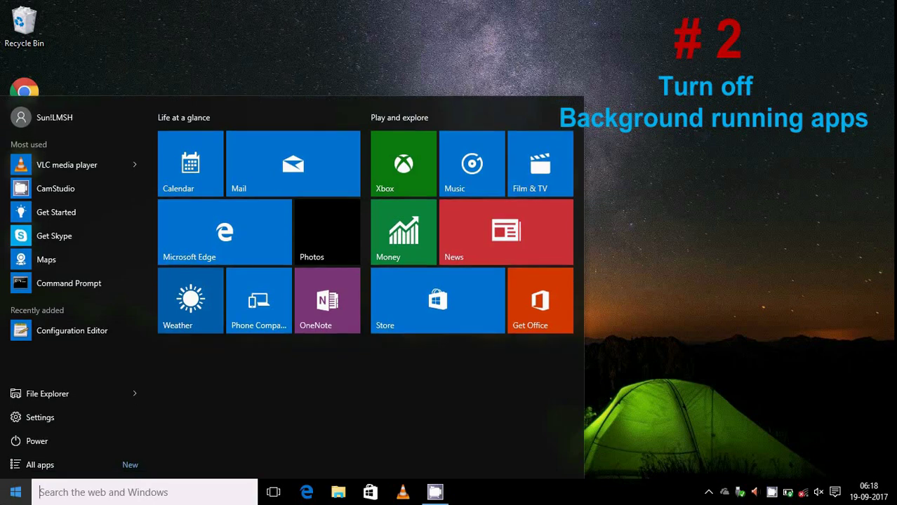
{"action": "left_click", "coordinate": [82, 424]}
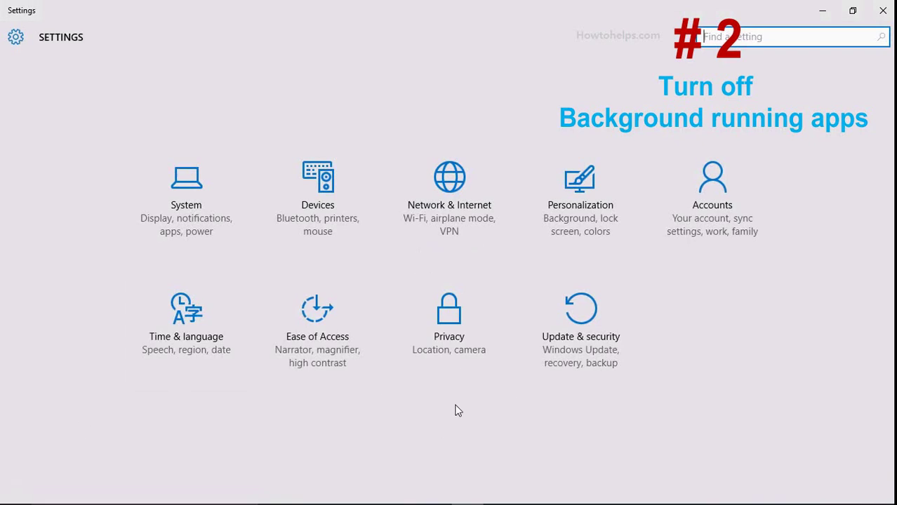
{"action": "left_click", "coordinate": [447, 372]}
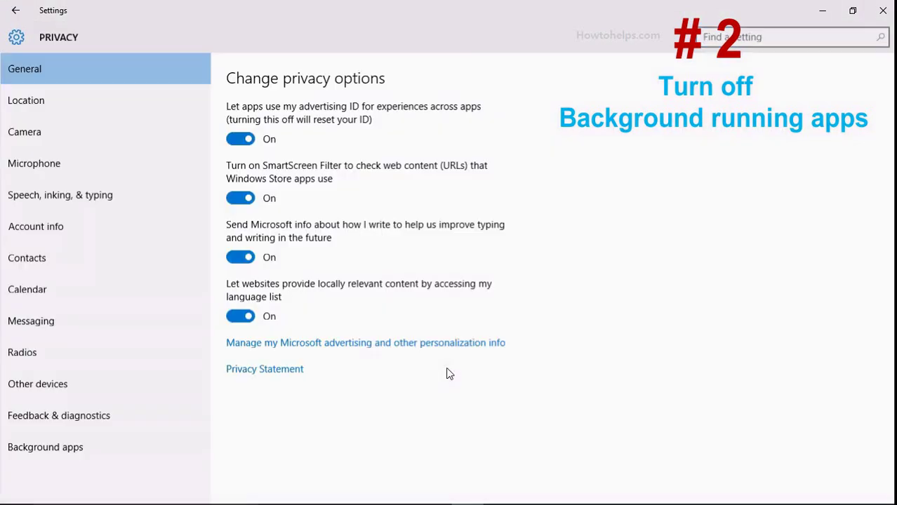
{"action": "left_click", "coordinate": [66, 455]}
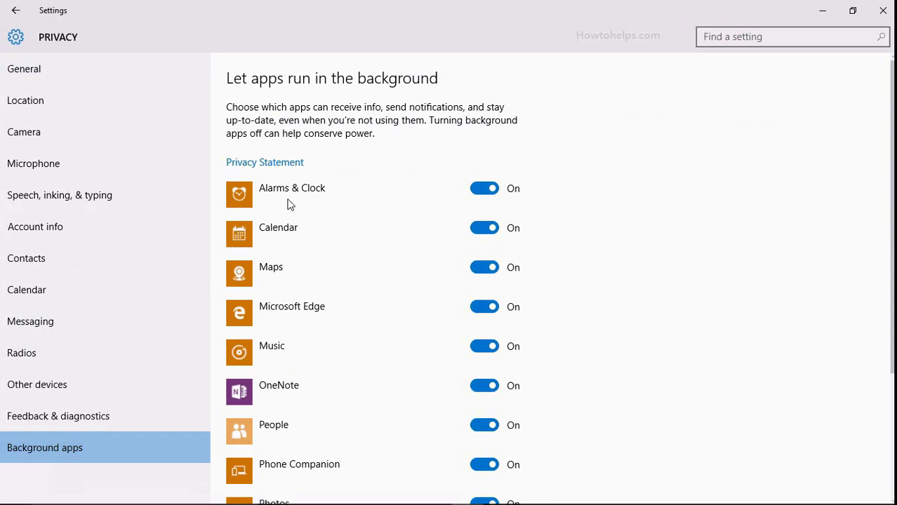
Step: Switch off background running for Alarms & Clock, Calendar, Maps, Microsoft Edge, Music, OneNote and Phone Companion
{"action": "left_click", "coordinate": [481, 191]}
{"action": "left_click", "coordinate": [481, 229]}
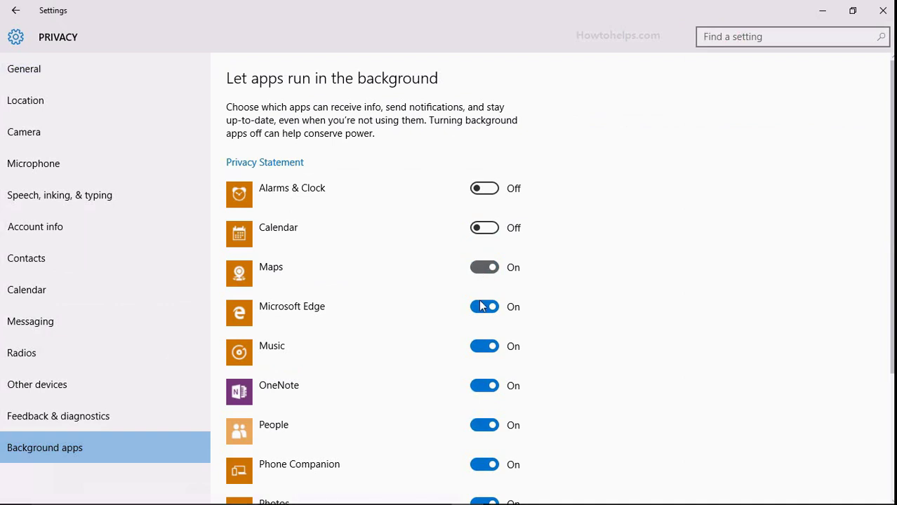
{"action": "left_click", "coordinate": [481, 268]}
{"action": "left_click", "coordinate": [476, 315]}
{"action": "left_click", "coordinate": [478, 393]}
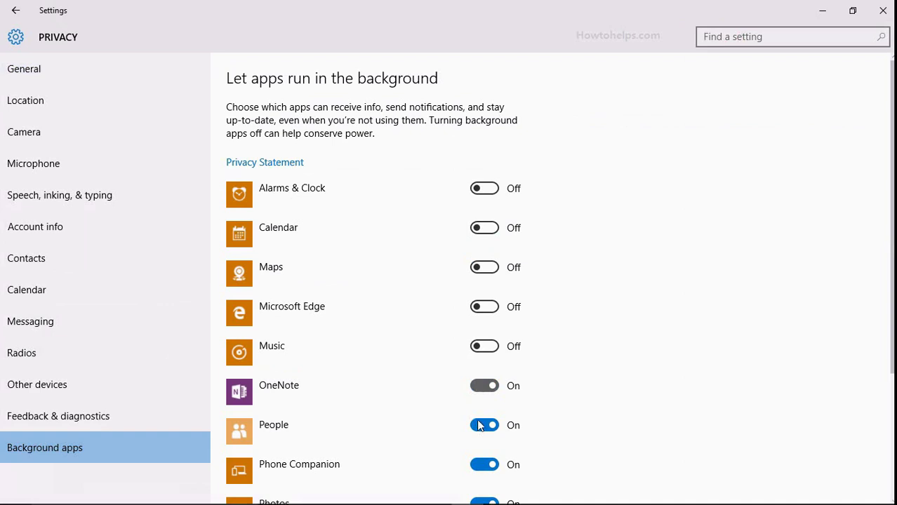
{"action": "left_click", "coordinate": [480, 430]}
{"action": "left_click", "coordinate": [483, 463]}
Step: Switch off background running for Photos, Settings and Xbox, leaving Store on
{"action": "scroll", "coordinate": [798, 174], "scroll_direction": "down", "scroll_amount": 3}
{"action": "scroll", "coordinate": [559, 278], "scroll_direction": "down", "scroll_amount": 1}
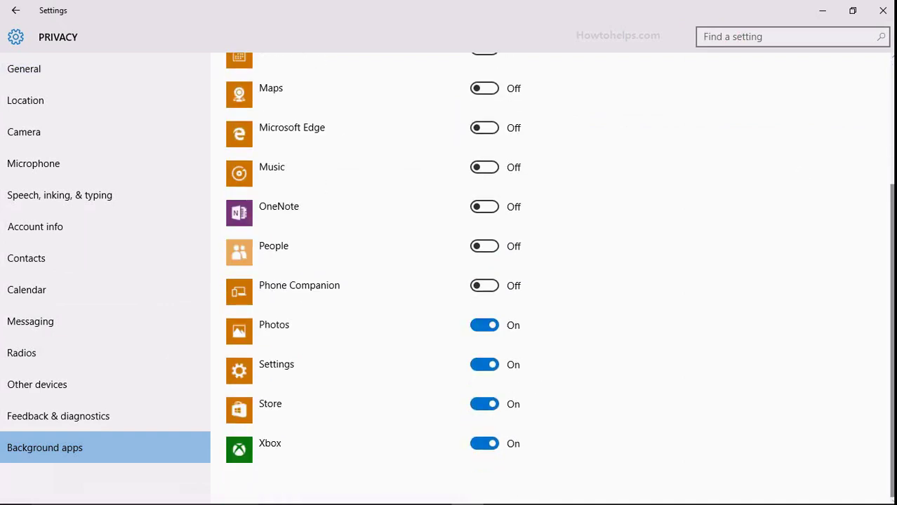
{"action": "left_click", "coordinate": [477, 330]}
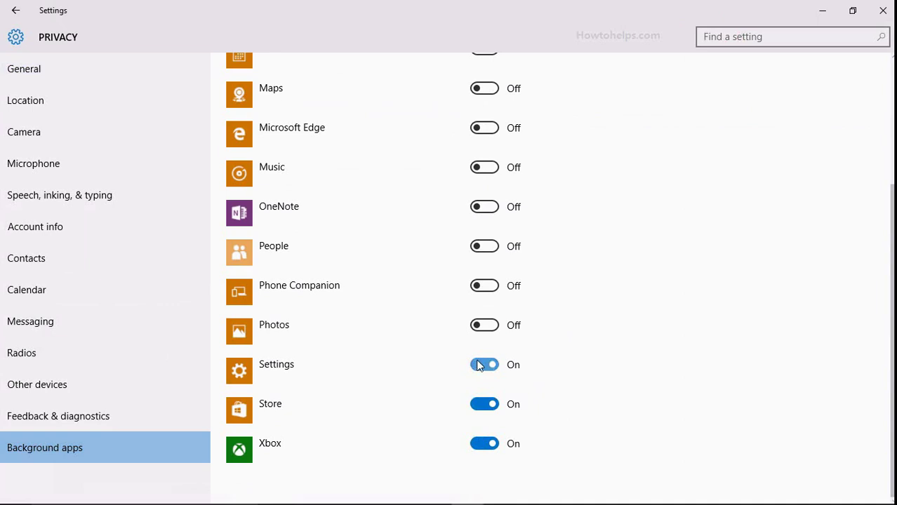
{"action": "left_click", "coordinate": [477, 365]}
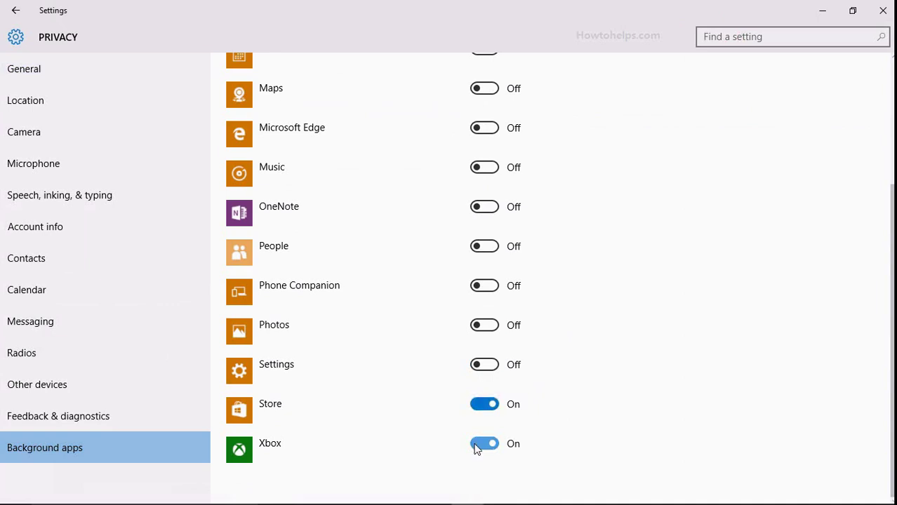
{"action": "left_click", "coordinate": [475, 449]}
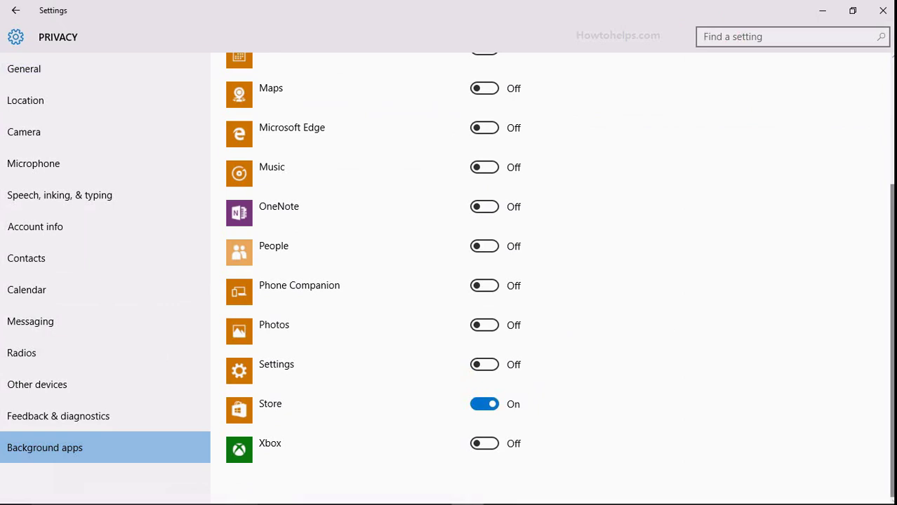
{"action": "scroll", "coordinate": [892, 281], "scroll_direction": "up", "scroll_amount": 3}
{"action": "scroll", "coordinate": [892, 281], "scroll_direction": "up", "scroll_amount": 1}
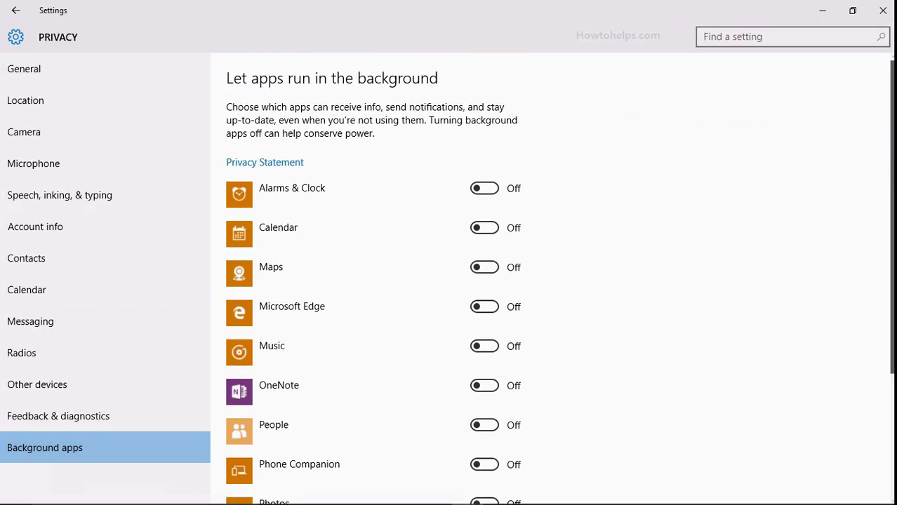
Step: Close Settings and search the Start menu for 'control'
{"action": "left_click", "coordinate": [881, 14]}
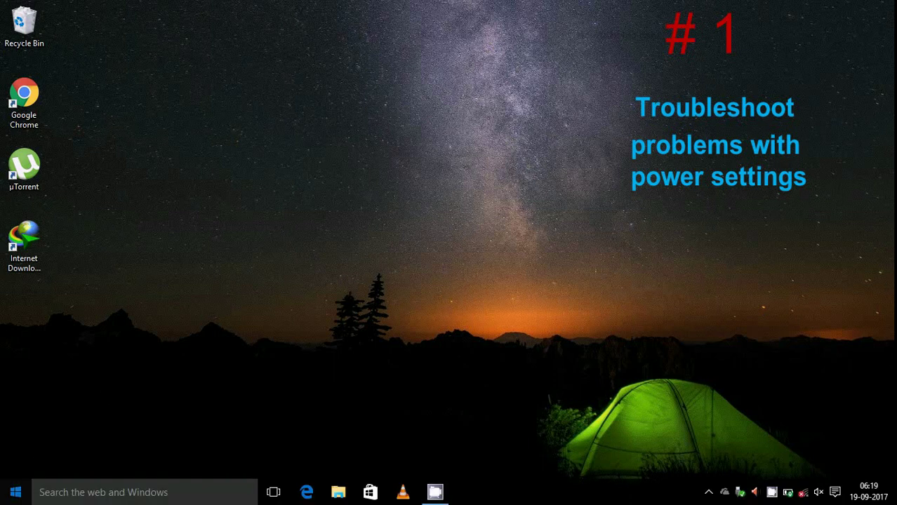
{"action": "left_click", "coordinate": [14, 495]}
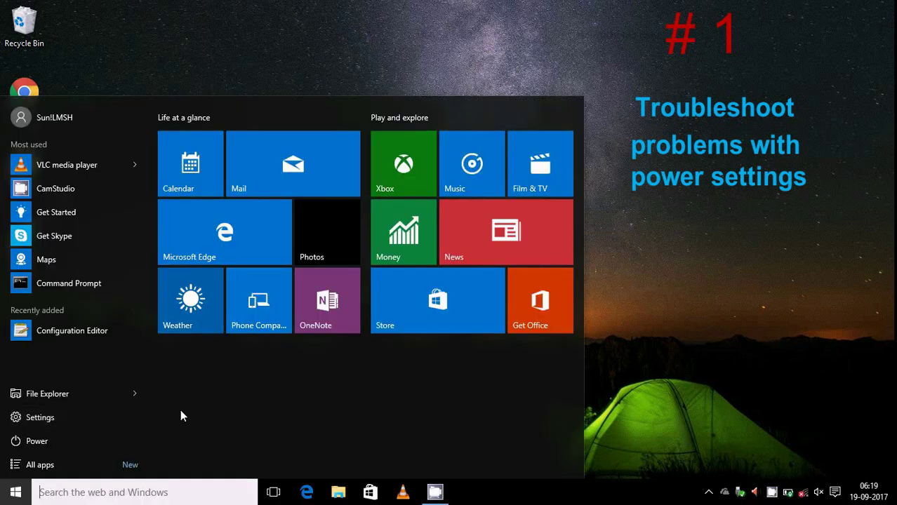
{"action": "type", "text": "control"}
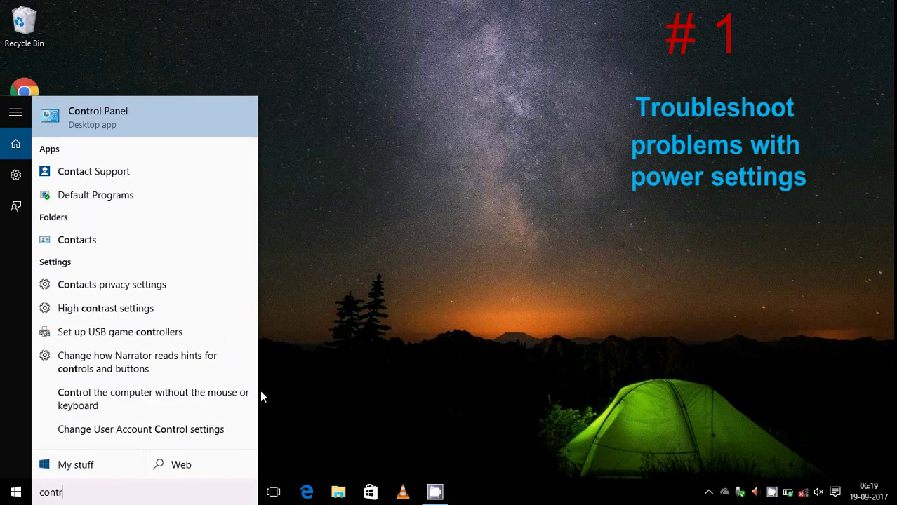
Step: Go through Control Panel > System and Security > Security and Maintenance to Troubleshooting
{"action": "left_click", "coordinate": [147, 126]}
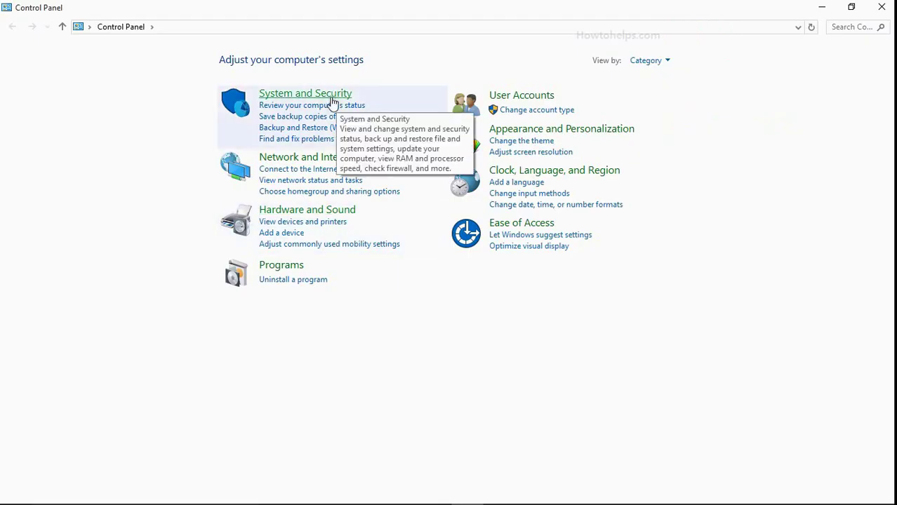
{"action": "left_click", "coordinate": [333, 95]}
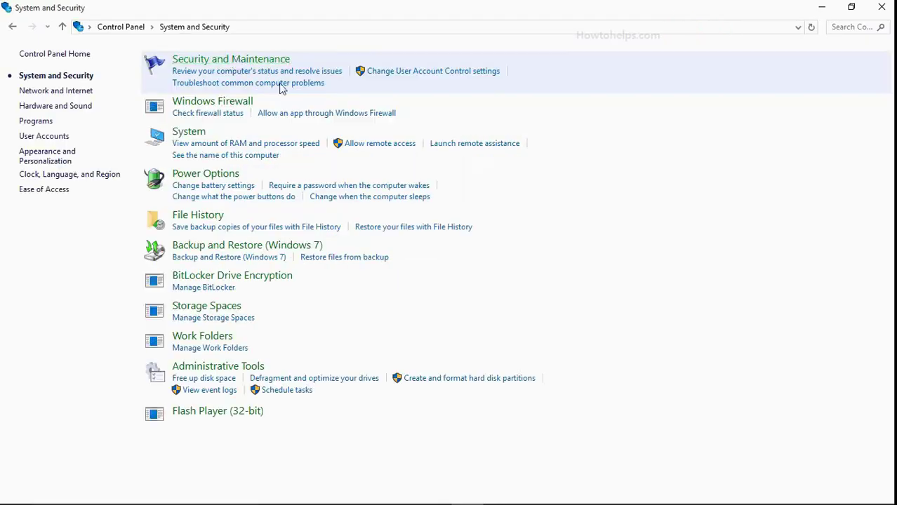
{"action": "left_click", "coordinate": [234, 62]}
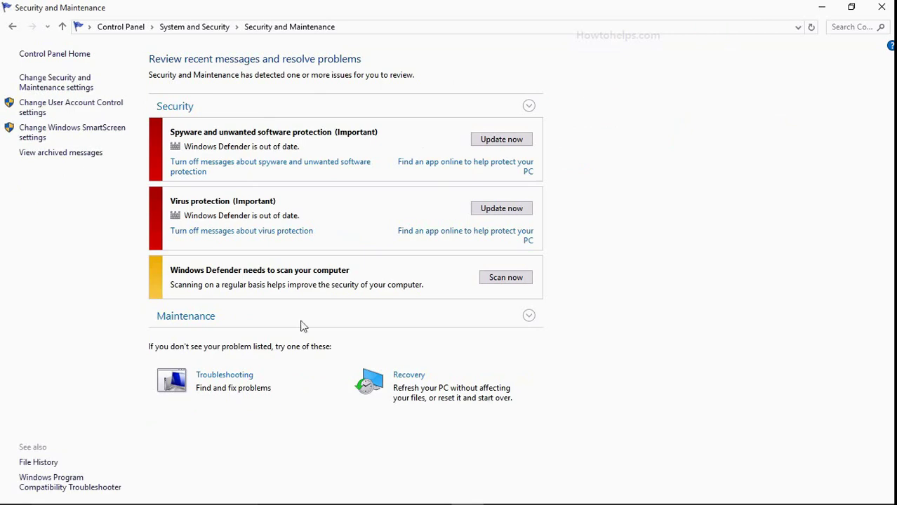
{"action": "left_click", "coordinate": [224, 379]}
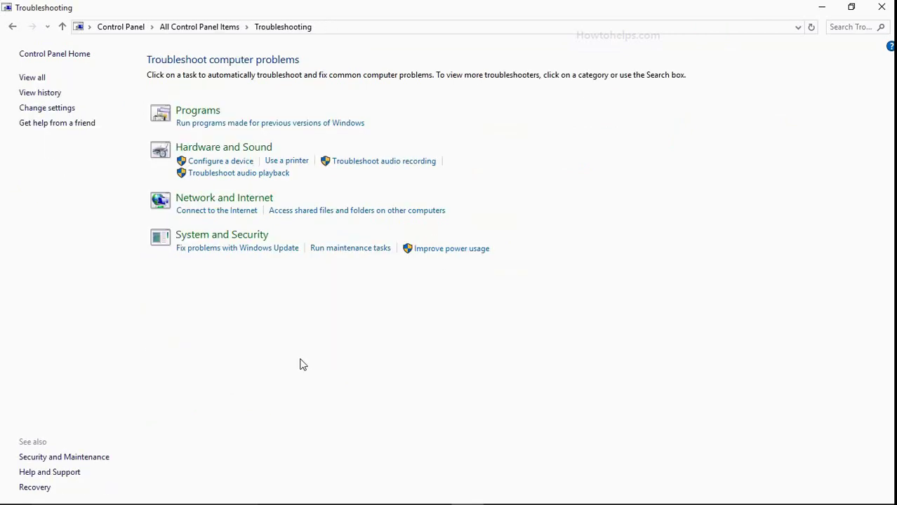
Step: Run the Improve power usage troubleshooter to fix the too-high display brightness, then close it
{"action": "left_click", "coordinate": [447, 249]}
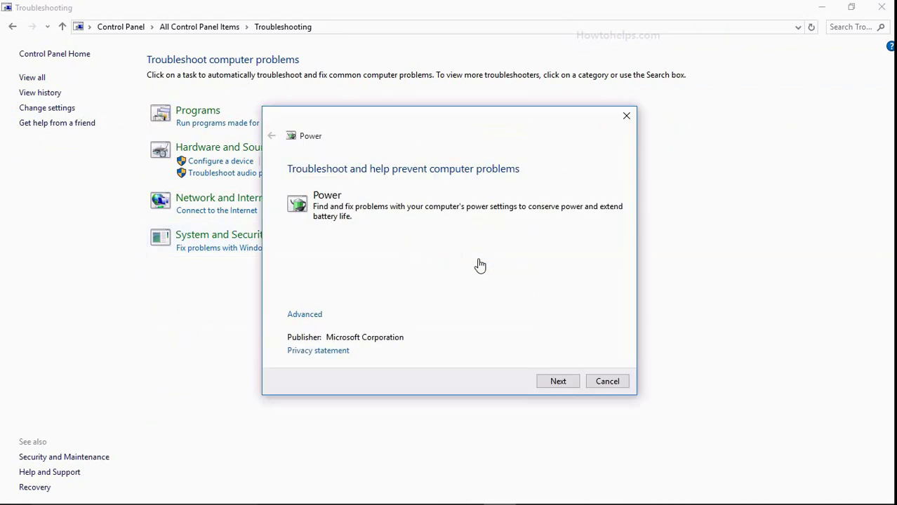
{"action": "left_click", "coordinate": [558, 384]}
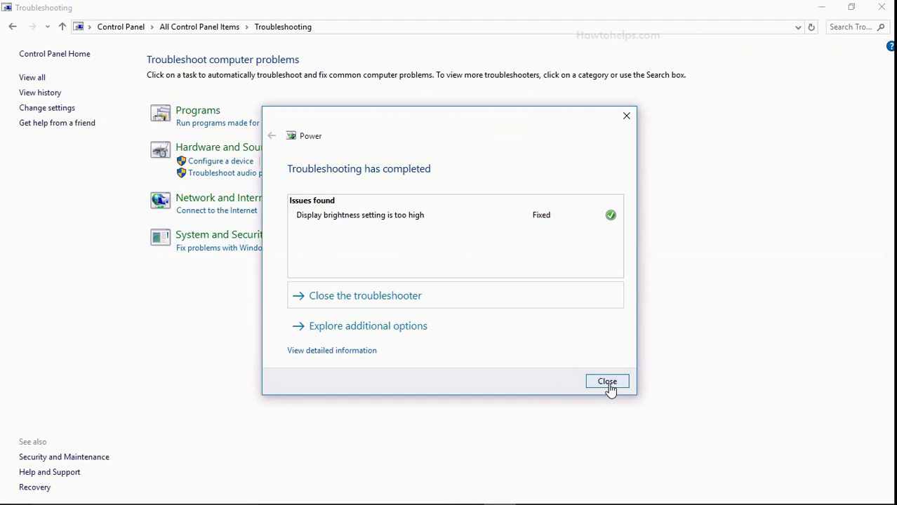
{"action": "left_click", "coordinate": [607, 386]}
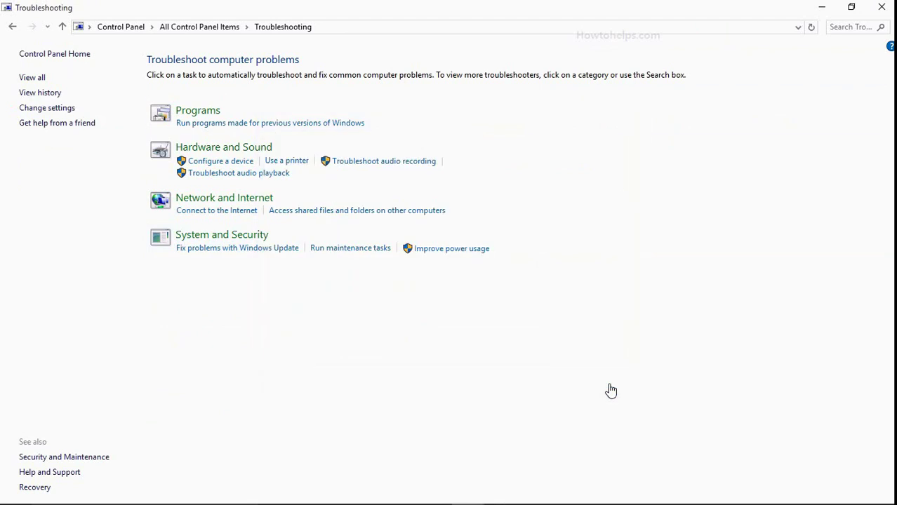
Step: Close Troubleshooting and launch Edit group policy by searching Start for 'gpedit'
{"action": "left_click", "coordinate": [877, 17]}
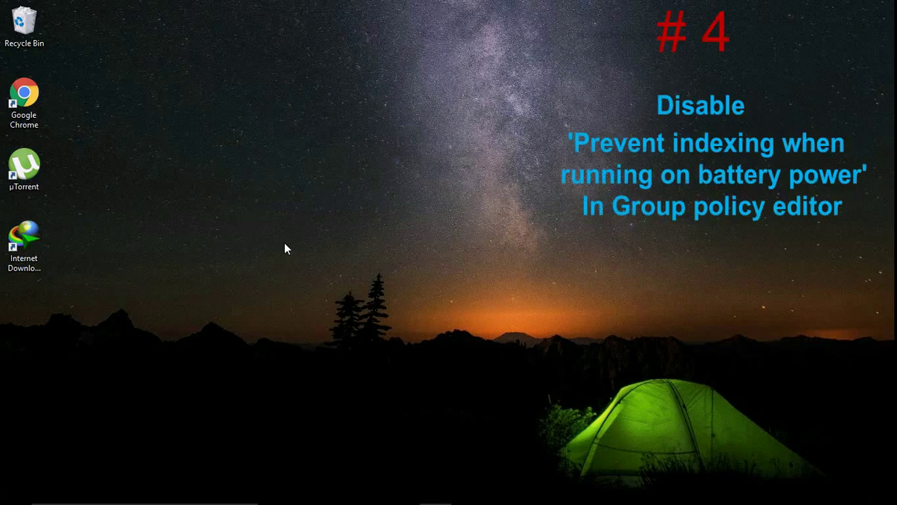
{"action": "key", "text": "super"}
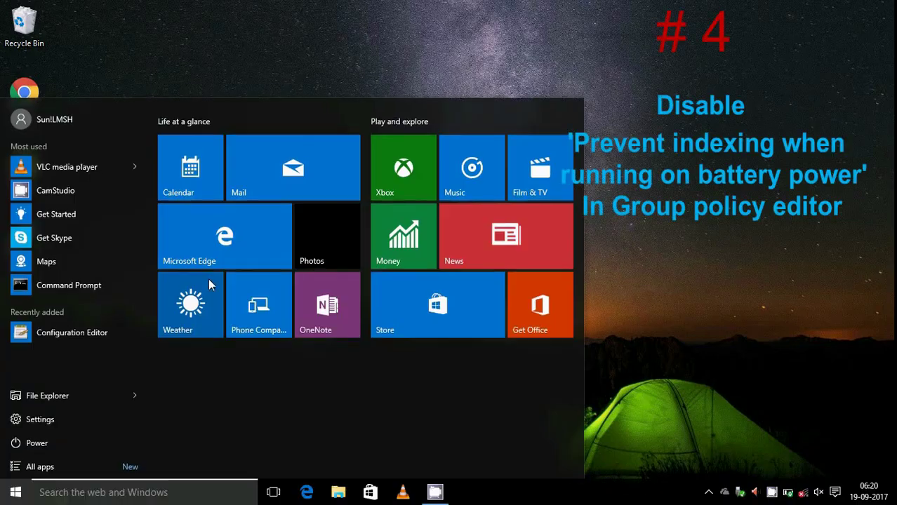
{"action": "type", "text": "g"}
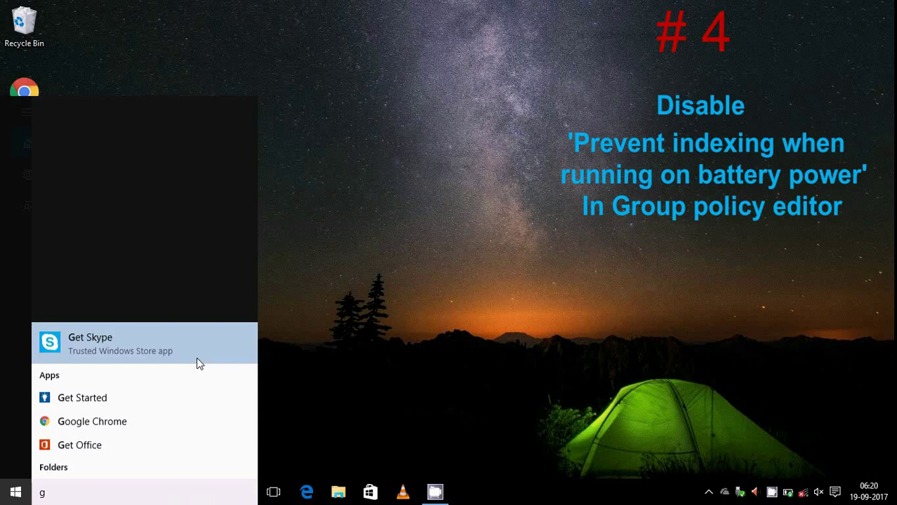
{"action": "type", "text": "pedit"}
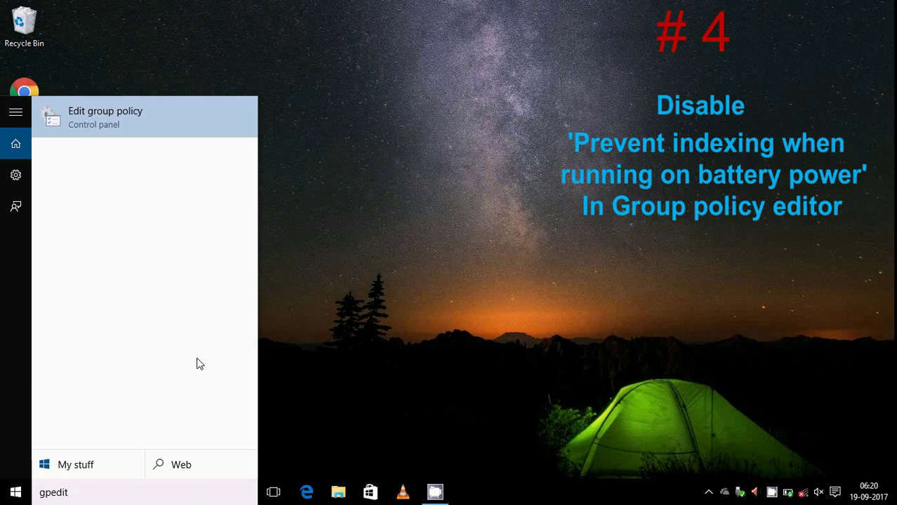
{"action": "left_click", "coordinate": [143, 135]}
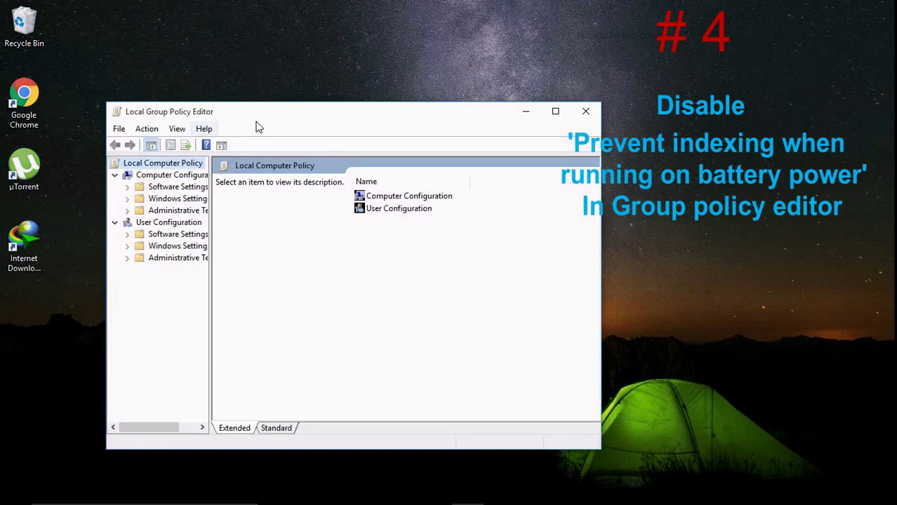
Step: Maximize the Local Group Policy Editor and widen its tree pane to show full folder names
{"action": "key", "text": "super+shift+Up"}
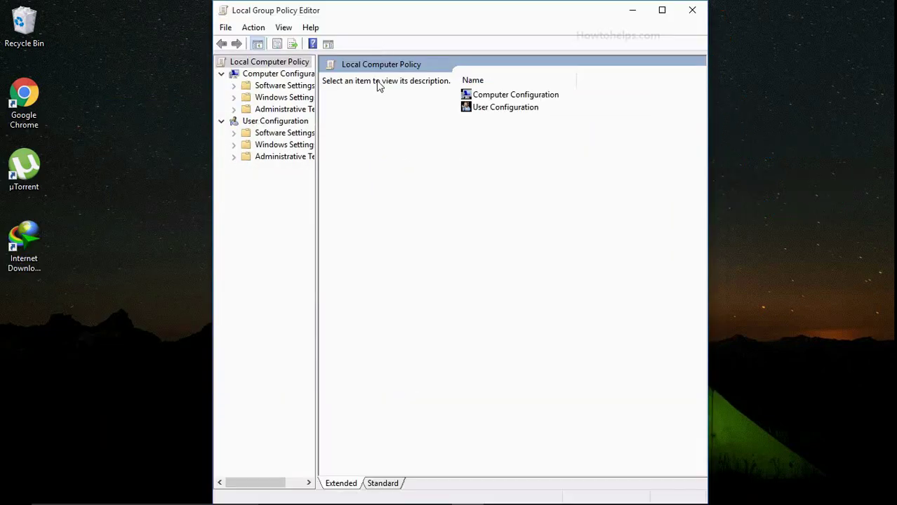
{"action": "key", "text": "super+Down"}
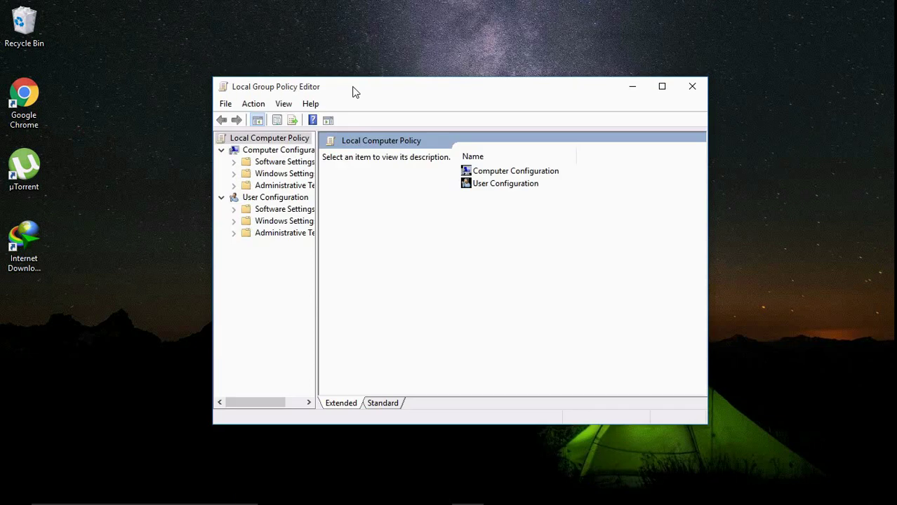
{"action": "key", "text": "super+Up"}
{"action": "left_click_drag", "start_coordinate": [104, 116], "coordinate": [154, 117]}
Step: Expand Computer Configuration > Administrative Templates and open Windows Components
{"action": "left_click", "coordinate": [51, 69]}
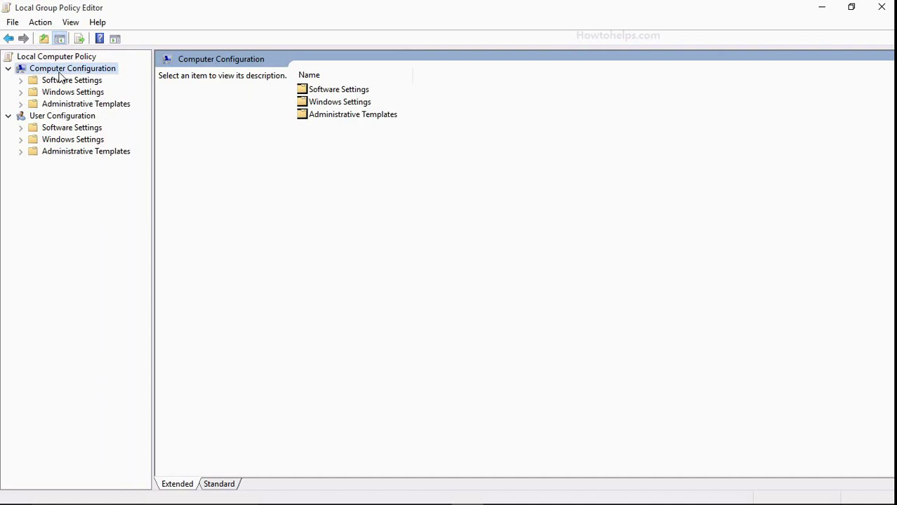
{"action": "left_click", "coordinate": [64, 107]}
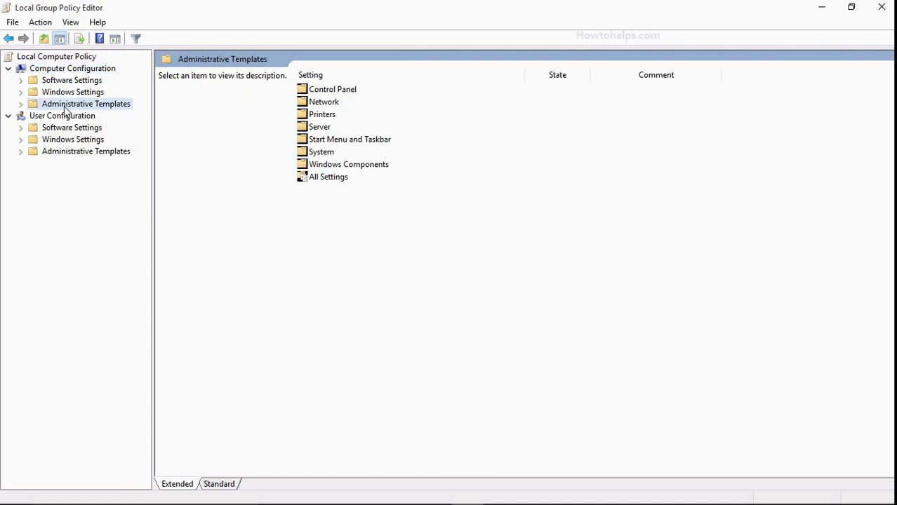
{"action": "left_click", "coordinate": [339, 169]}
{"action": "double_click", "coordinate": [339, 169]}
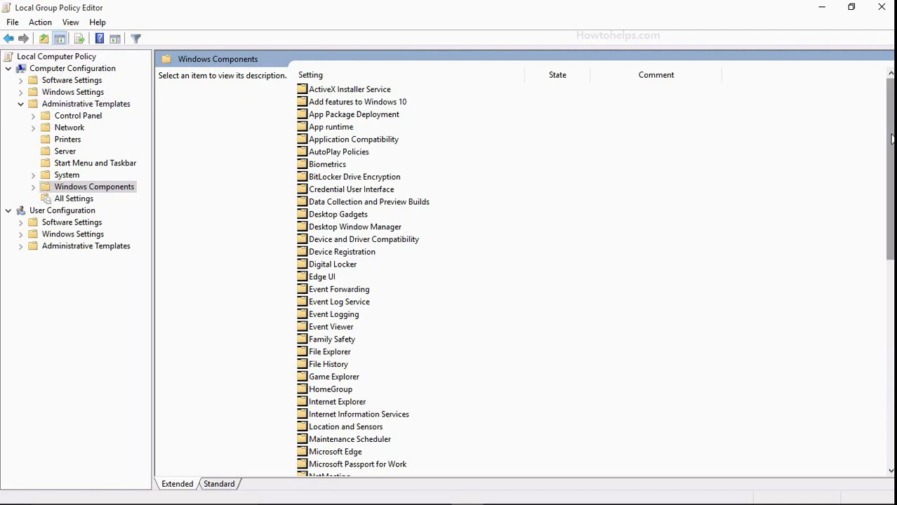
{"action": "left_click_drag", "start_coordinate": [889, 140], "coordinate": [891, 275]}
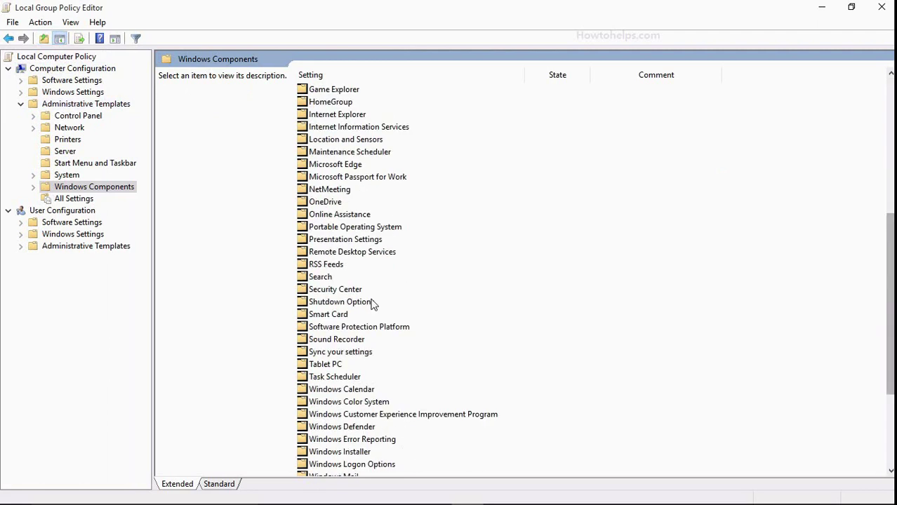
Step: Open the Search folder, widen the Setting column, and select 'Prevent indexing when running on battery power'
{"action": "left_click", "coordinate": [325, 279]}
{"action": "double_click", "coordinate": [325, 281]}
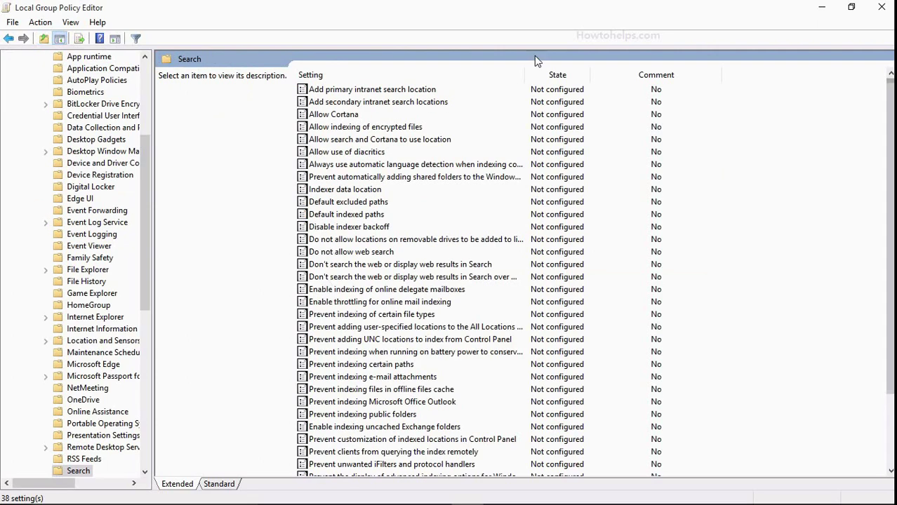
{"action": "left_click_drag", "start_coordinate": [524, 74], "coordinate": [596, 74]}
{"action": "left_click_drag", "start_coordinate": [890, 239], "coordinate": [889, 304]}
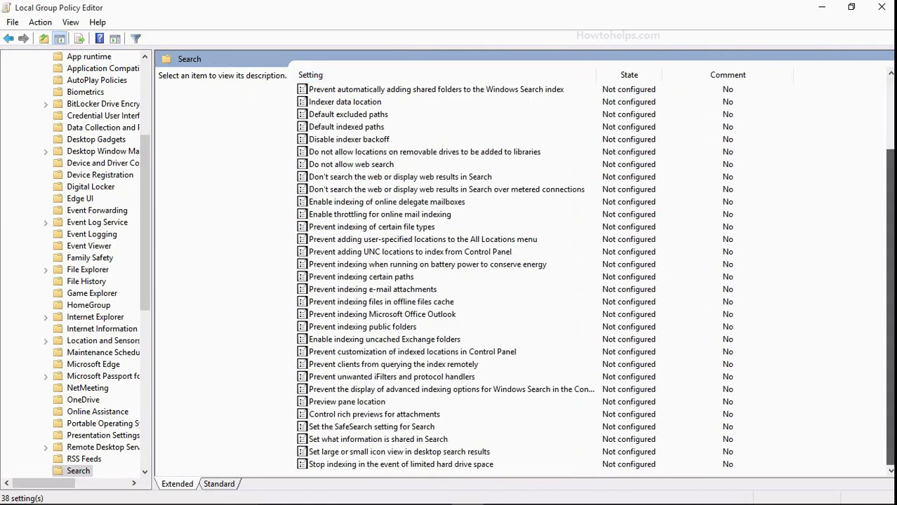
{"action": "left_click", "coordinate": [319, 266]}
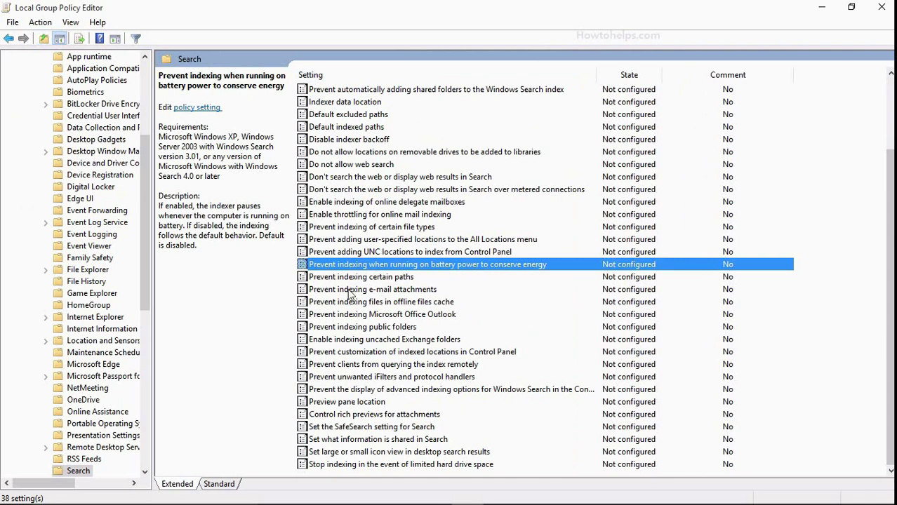
Step: Edit the battery-power indexing policy, set it to Disabled, and apply with OK
{"action": "right_click", "coordinate": [560, 268]}
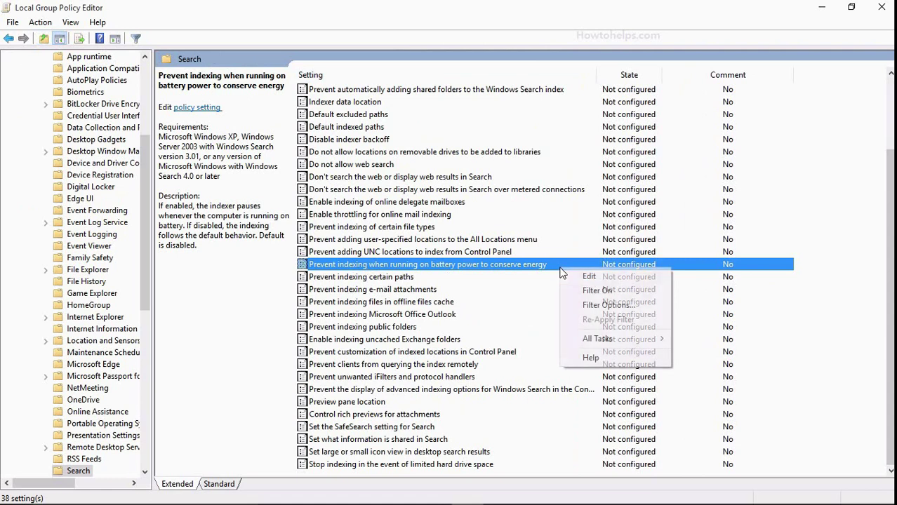
{"action": "left_click", "coordinate": [600, 278]}
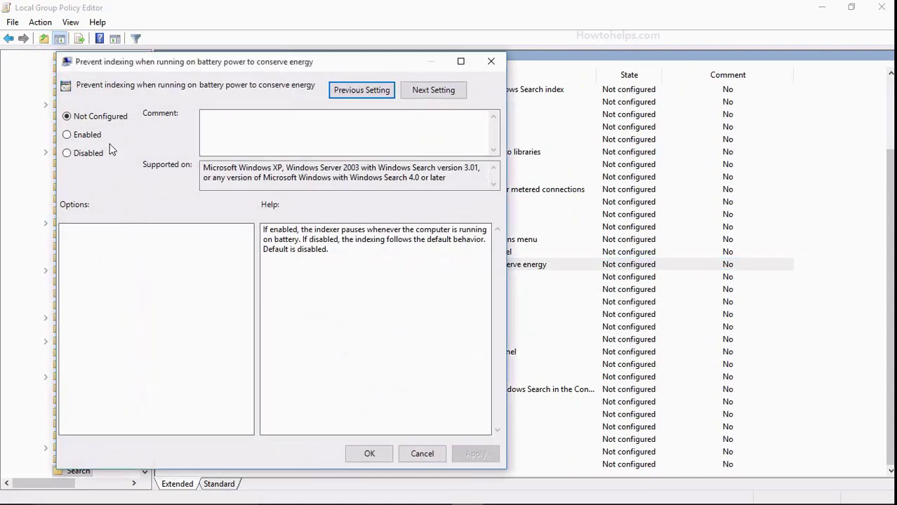
{"action": "left_click", "coordinate": [69, 153]}
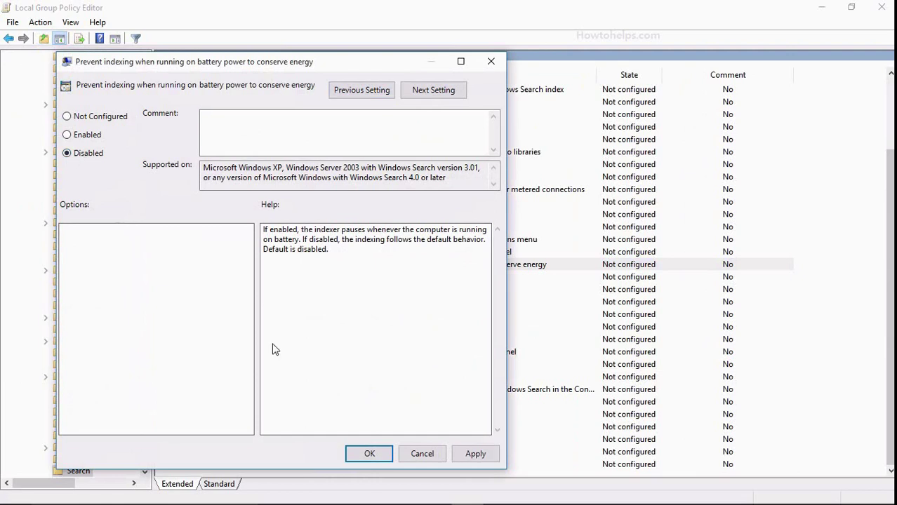
{"action": "left_click", "coordinate": [474, 456]}
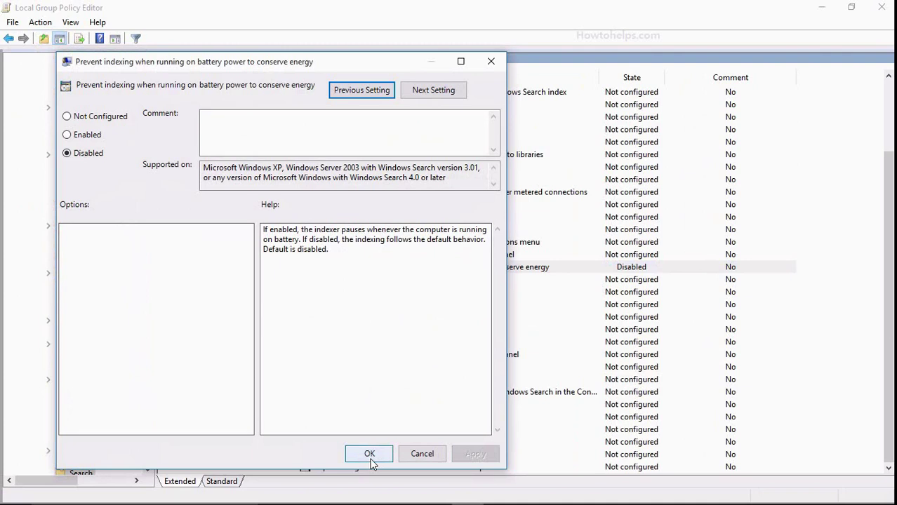
{"action": "left_click", "coordinate": [371, 458]}
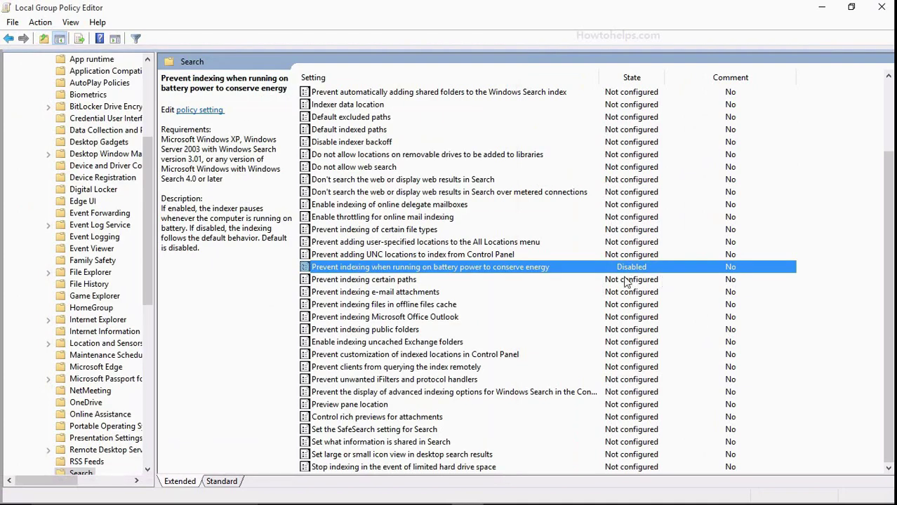
Step: Close the Local Group Policy Editor and launch Services from a Start search for 'services'
{"action": "left_click", "coordinate": [880, 8]}
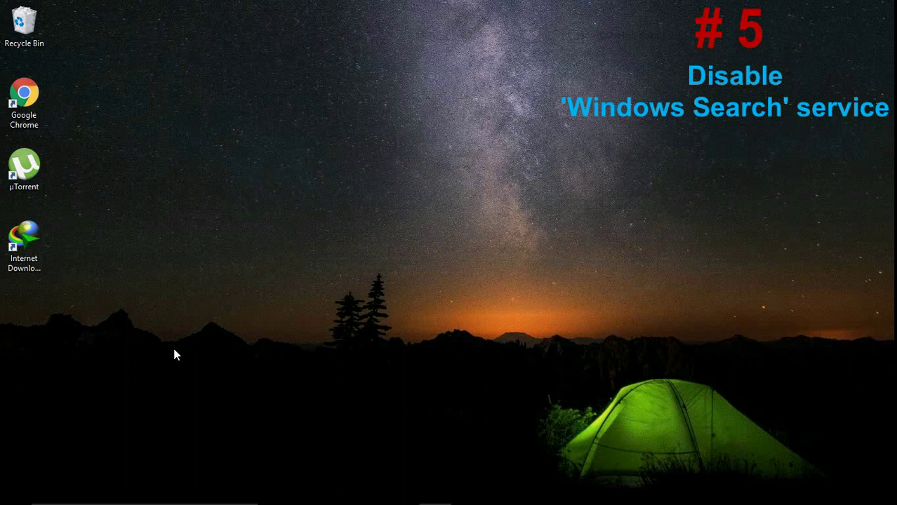
{"action": "key", "text": "super"}
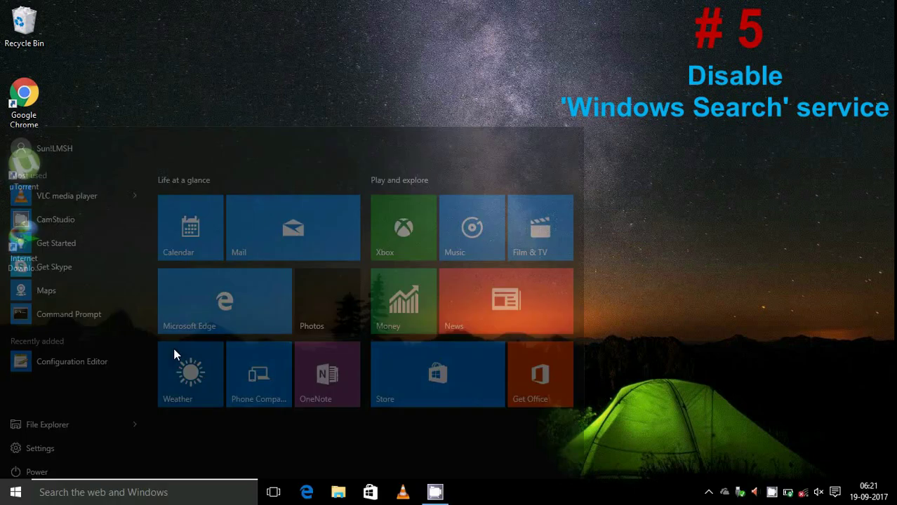
{"action": "type", "text": "s"}
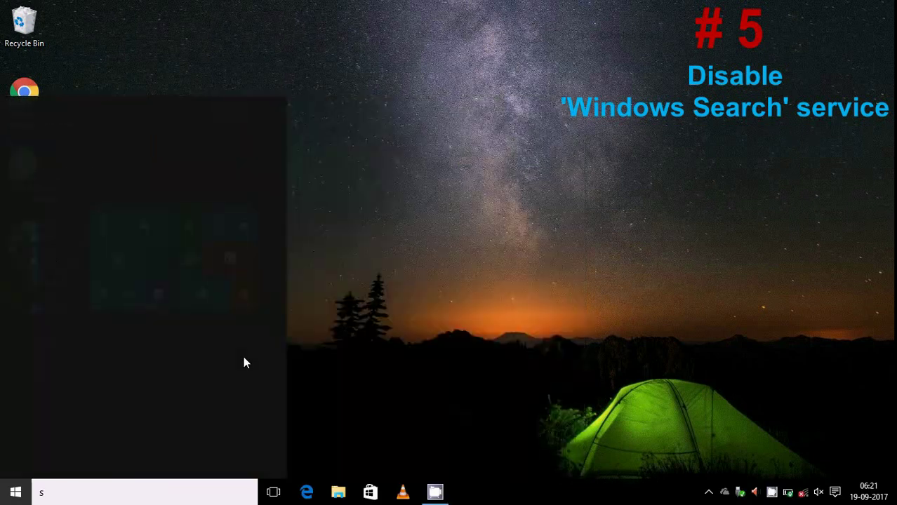
{"action": "type", "text": "ervices"}
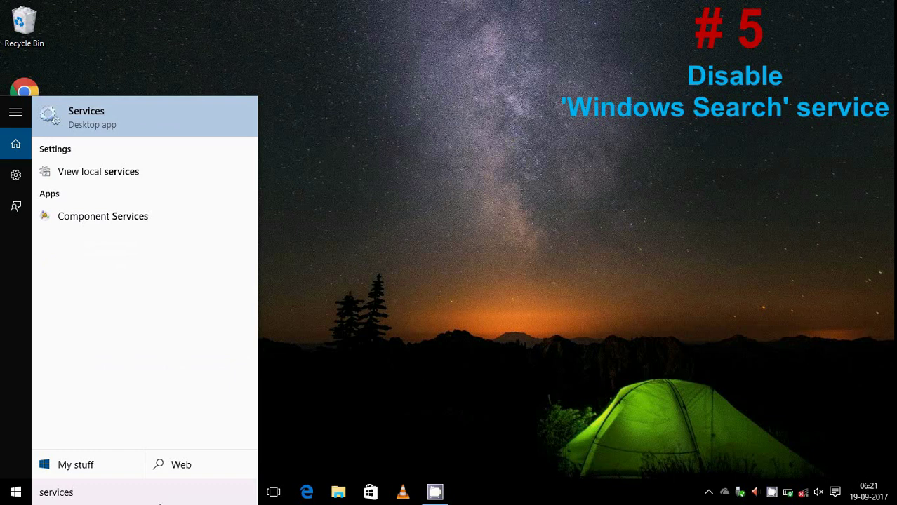
{"action": "left_click", "coordinate": [137, 127]}
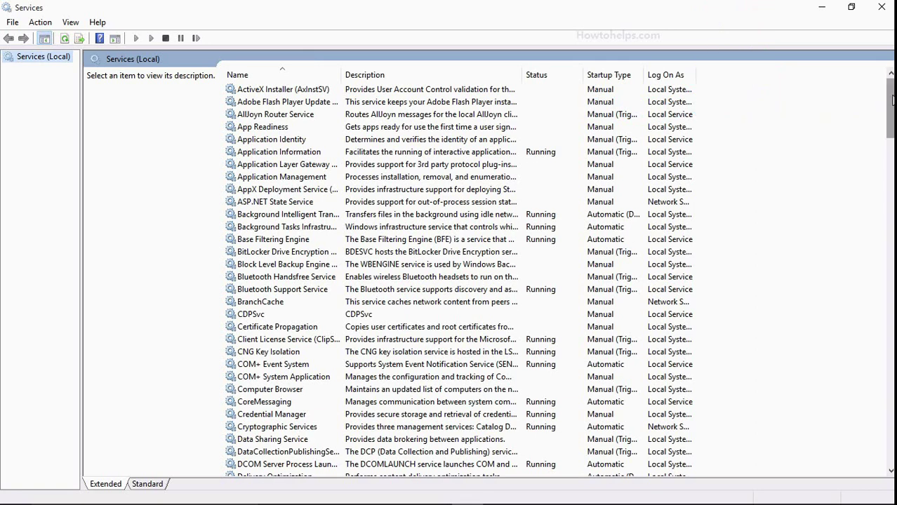
Step: Scroll down to select the Windows Search service, then bring up the Start menu
{"action": "left_click_drag", "start_coordinate": [890, 108], "coordinate": [888, 421]}
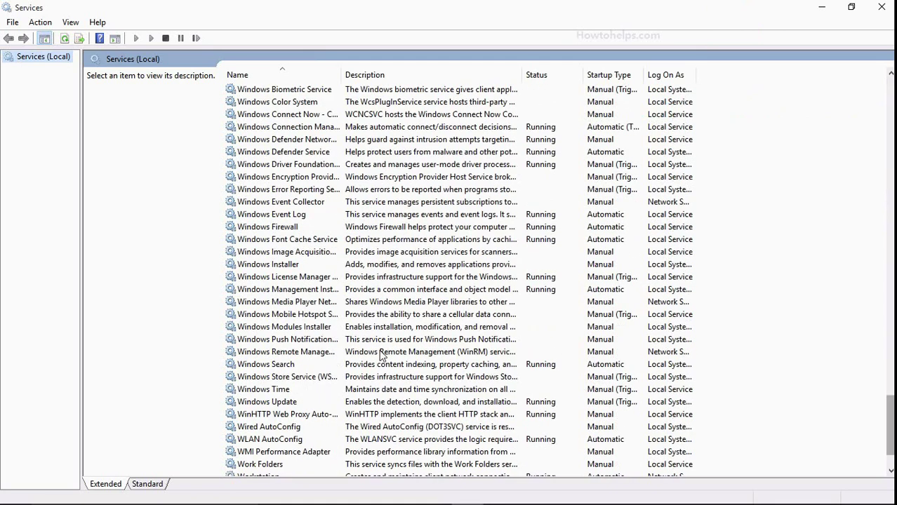
{"action": "left_click", "coordinate": [277, 366]}
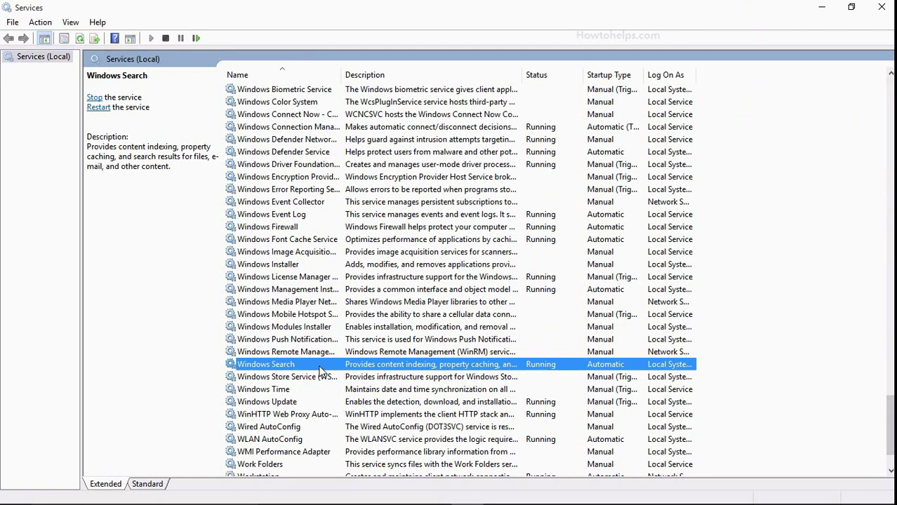
{"action": "key", "text": "super"}
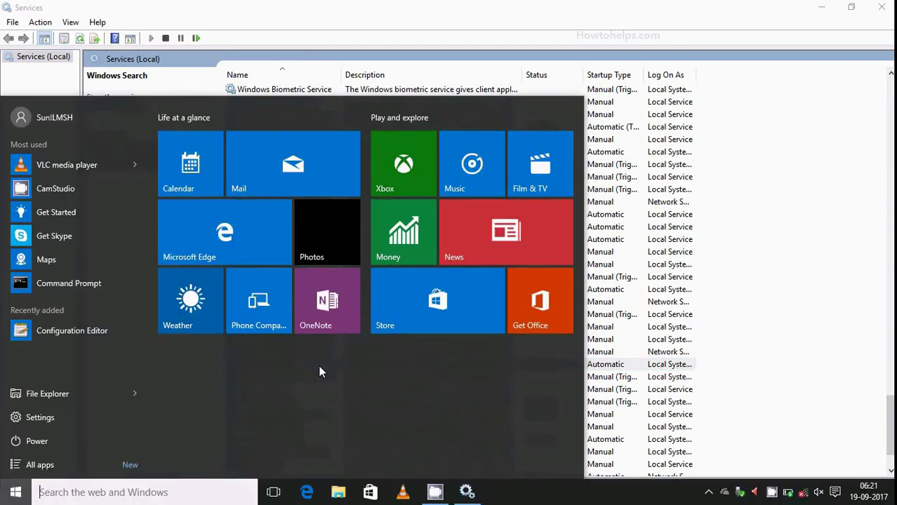
Step: Search Start for 'device manger', 'vm', 'cmd' and 'gpedit' in turn
{"action": "type", "text": "device m"}
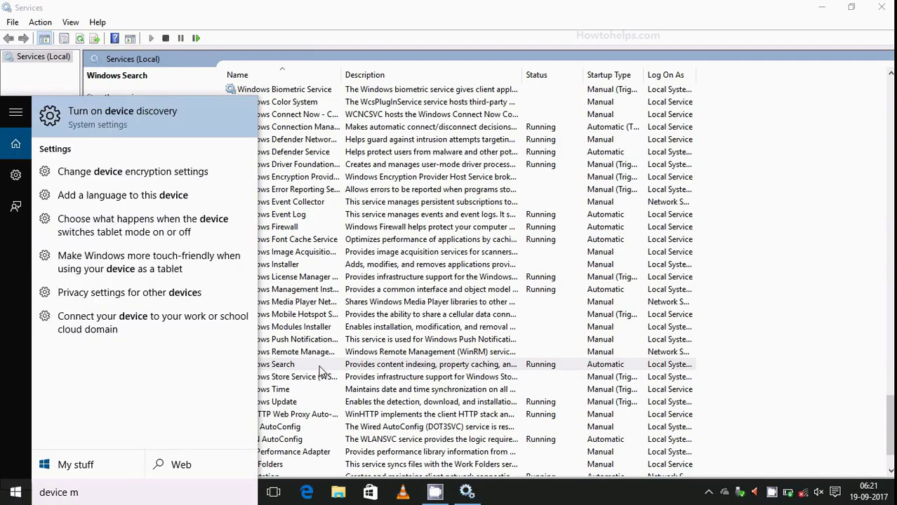
{"action": "type", "text": "anger"}
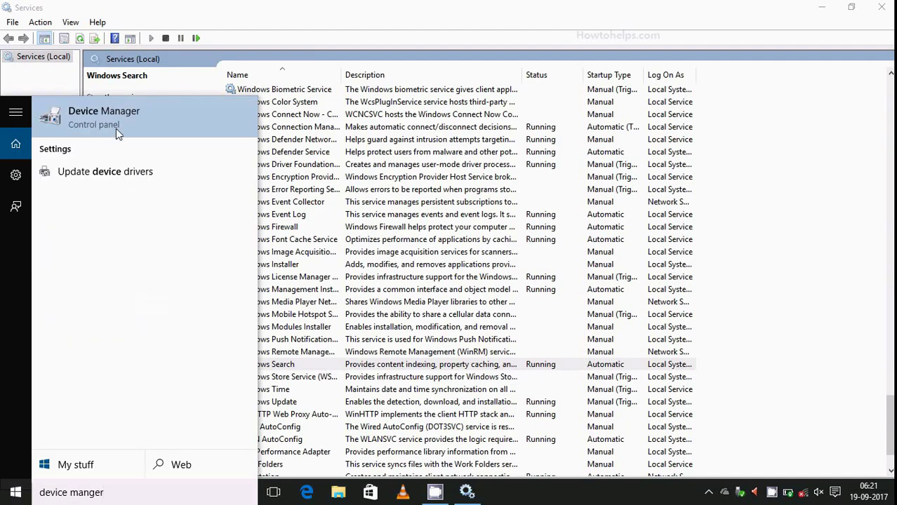
{"action": "key", "text": "ctrl+a"}
{"action": "type", "text": "vm"}
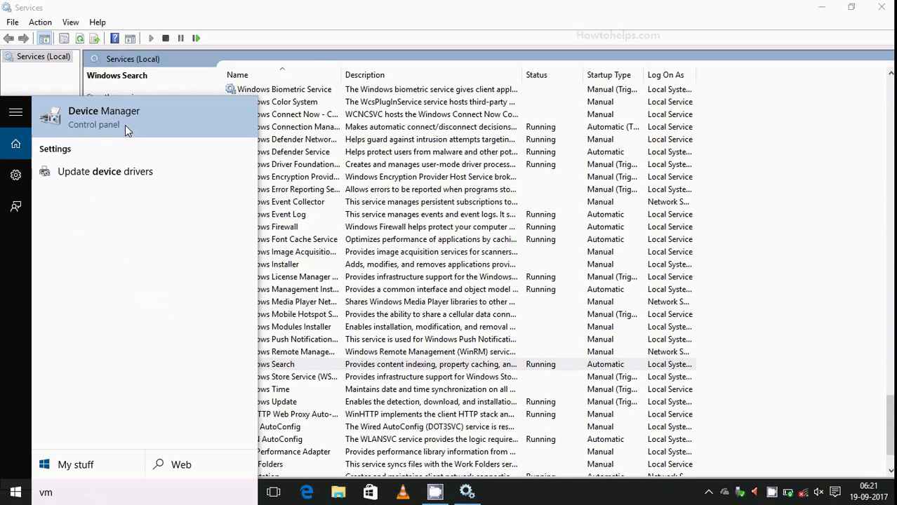
{"action": "key", "text": "BackSpace"}
{"action": "key", "text": "BackSpace"}
{"action": "type", "text": "cmd"}
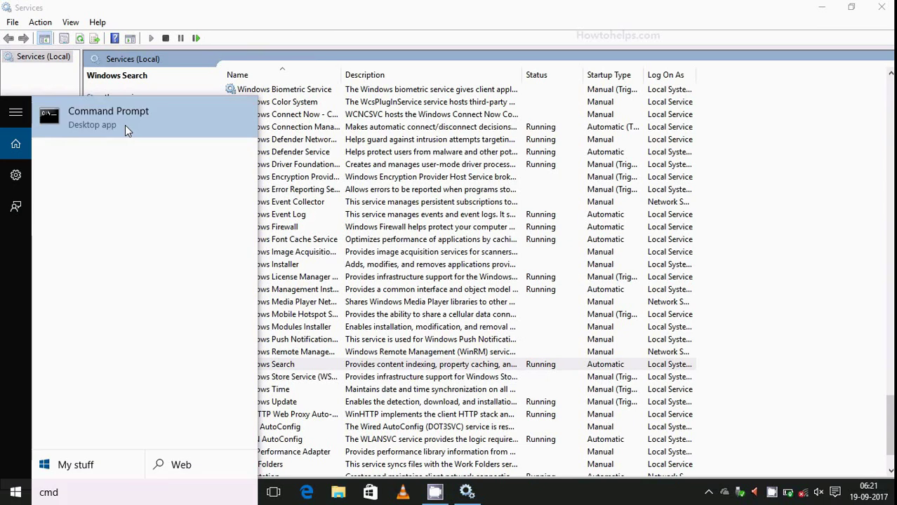
{"action": "key", "text": "ctrl+a"}
{"action": "type", "text": "gpedit"}
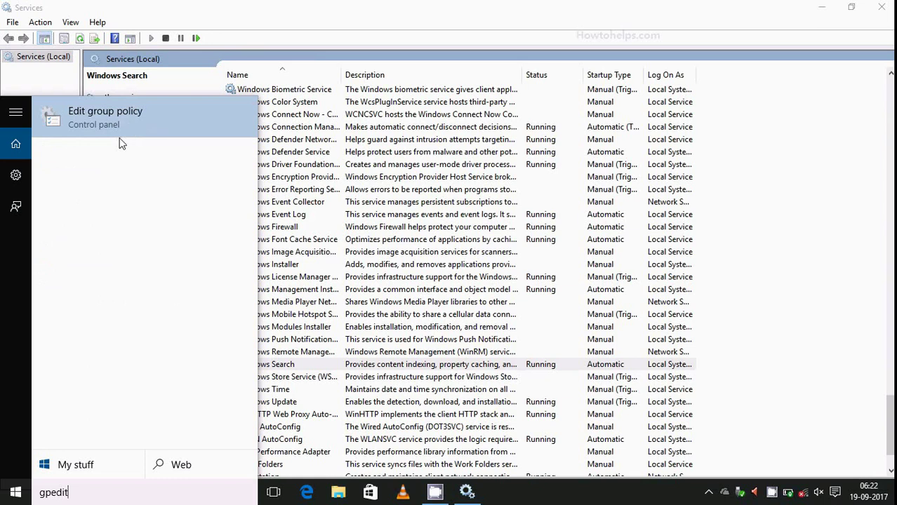
Step: Search for 'control panel', then clear the search and reselect Windows Search in Services
{"action": "key", "text": "ctrl+a"}
{"action": "type", "text": "control pa"}
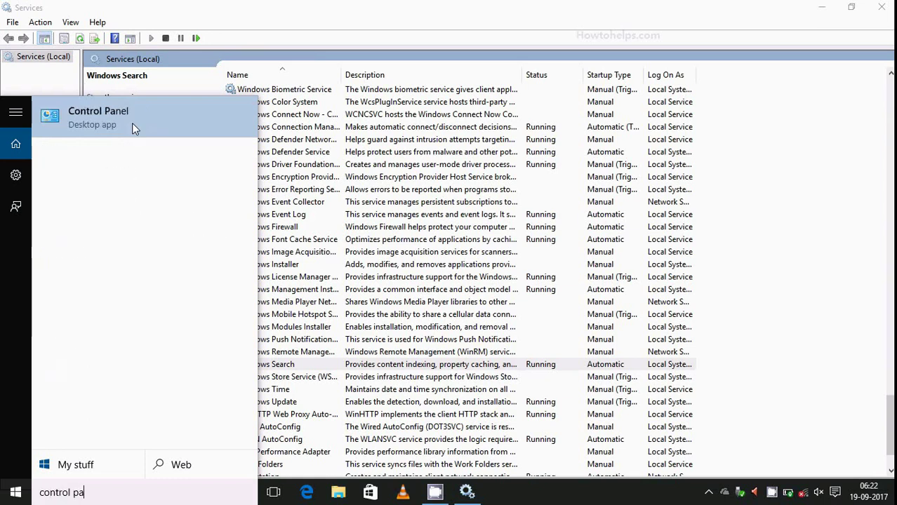
{"action": "type", "text": "nel"}
{"action": "key", "text": "ctrl+a"}
{"action": "key", "text": "BackSpace"}
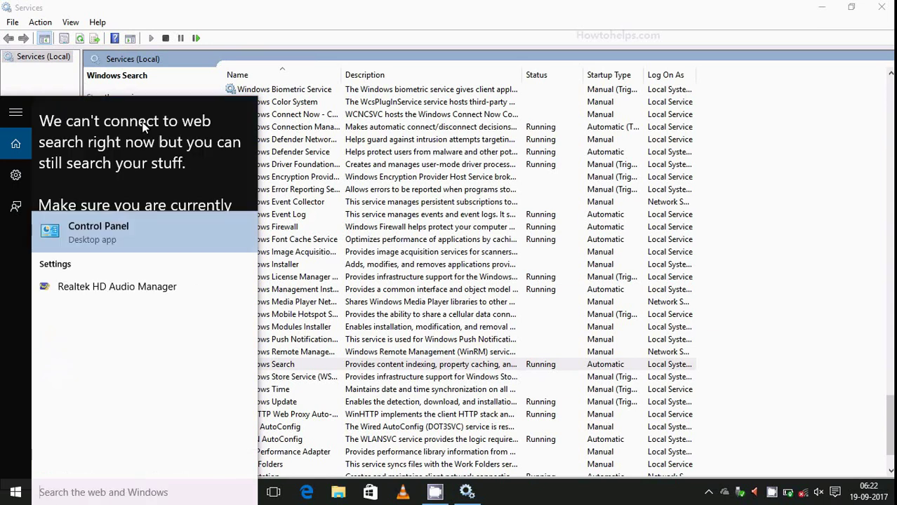
{"action": "left_click", "coordinate": [505, 364]}
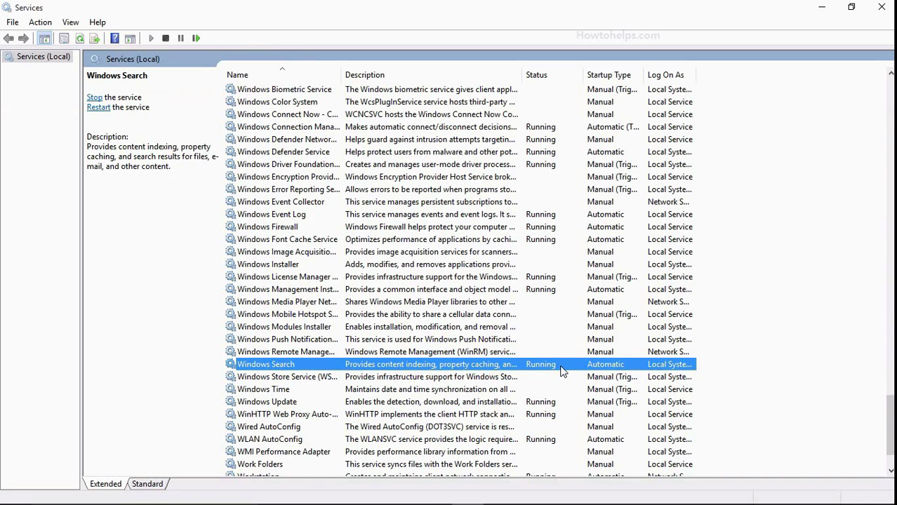
Step: Stop the Windows Search service and set its startup type to Disabled in Properties
{"action": "right_click", "coordinate": [561, 371]}
{"action": "left_click", "coordinate": [595, 338]}
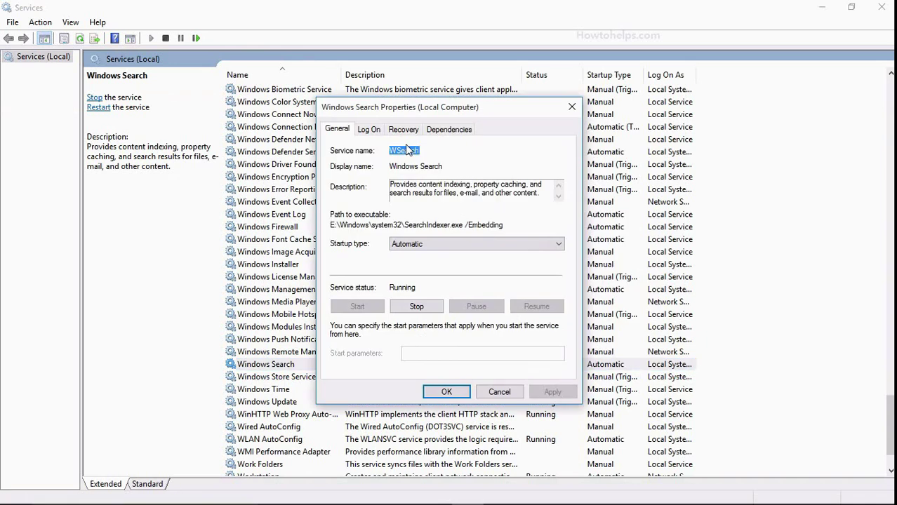
{"action": "left_click", "coordinate": [405, 309]}
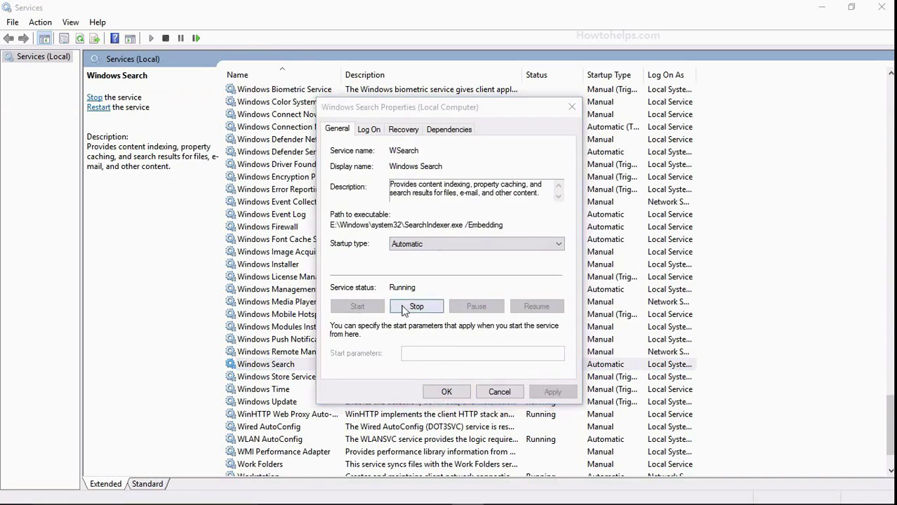
{"action": "left_click", "coordinate": [430, 244]}
{"action": "left_click", "coordinate": [456, 280]}
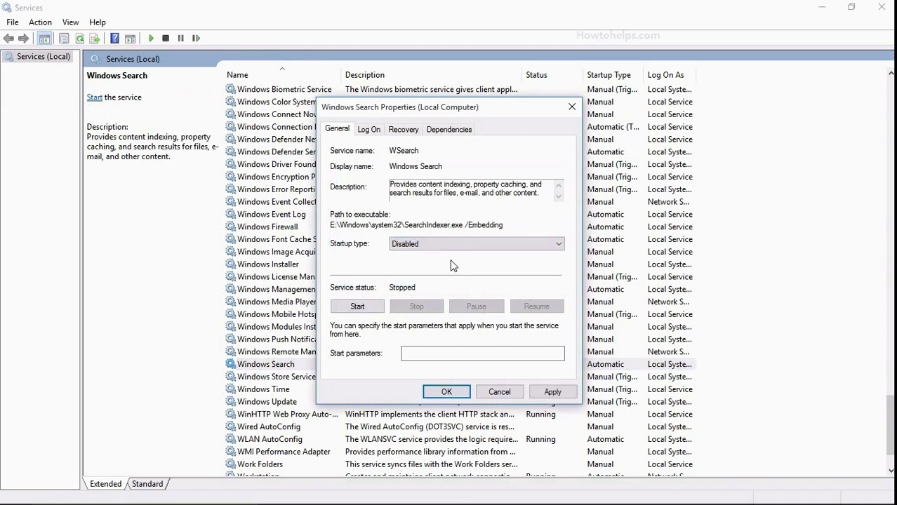
{"action": "left_click", "coordinate": [552, 392]}
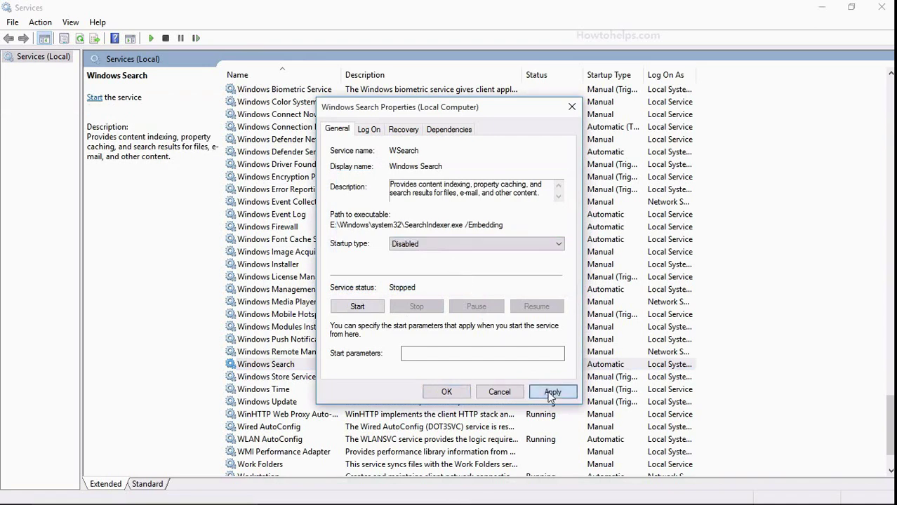
{"action": "left_click", "coordinate": [446, 392]}
Step: Search Start for 'control panel', 'device manger' and 'cmd', then close the Start menu
{"action": "key", "text": "super"}
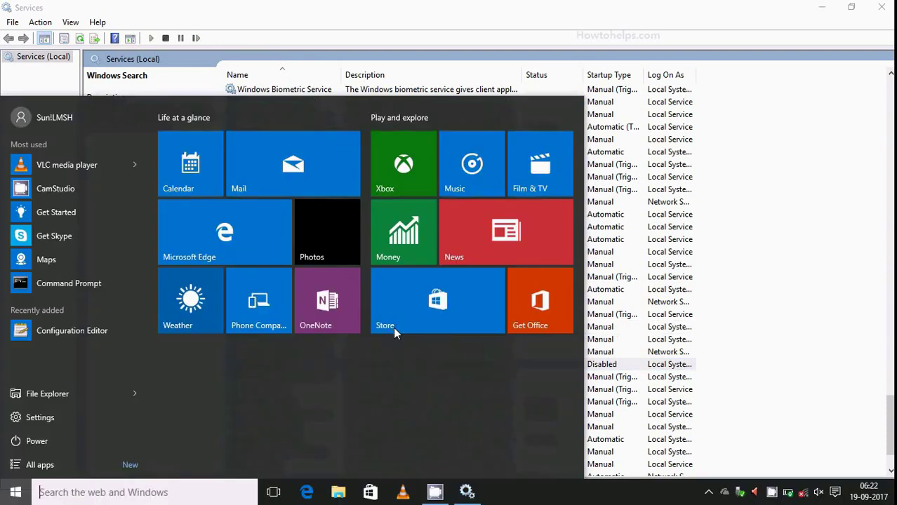
{"action": "type", "text": "control"}
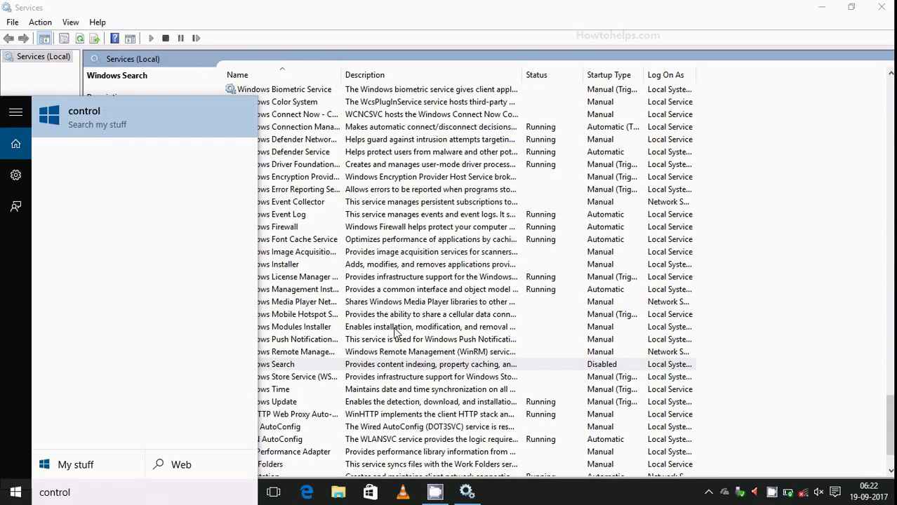
{"action": "type", "text": " panel"}
{"action": "key", "text": "ctrl+a"}
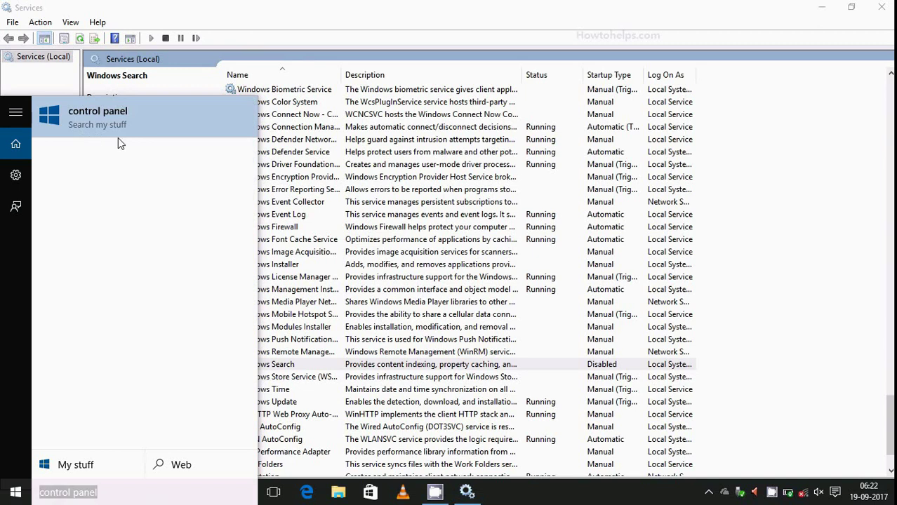
{"action": "type", "text": "device"}
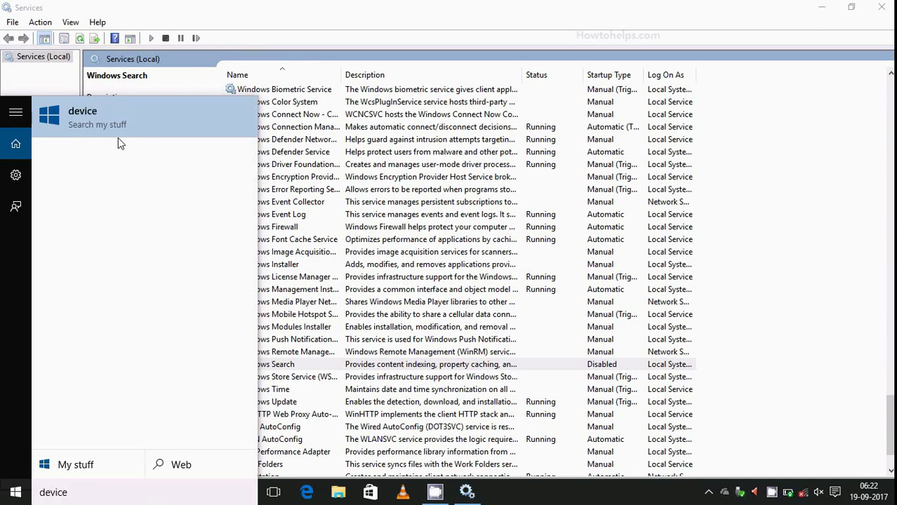
{"action": "type", "text": " manger"}
{"action": "key", "text": "ctrl+a"}
{"action": "type", "text": "cmd"}
{"action": "key", "text": "Return"}
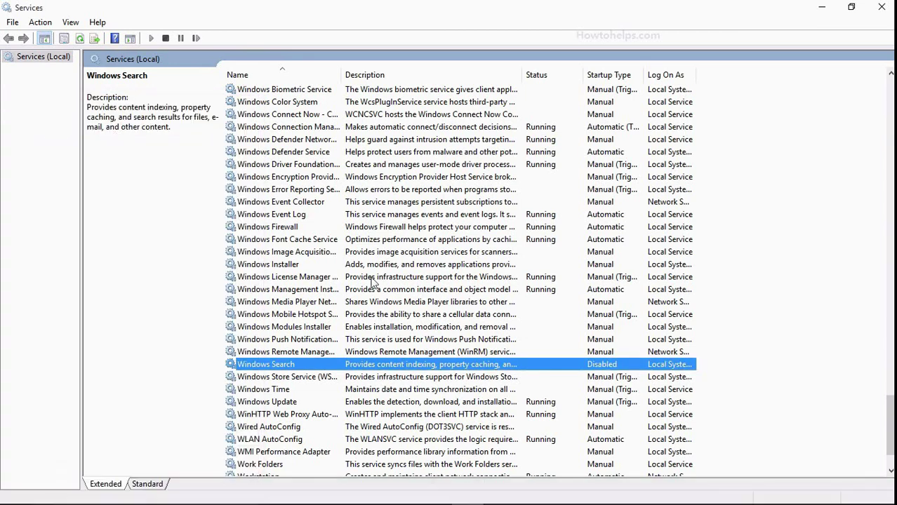
Step: Set Windows Search to Automatic startup, start the service, and close the Services window
{"action": "right_click", "coordinate": [540, 369]}
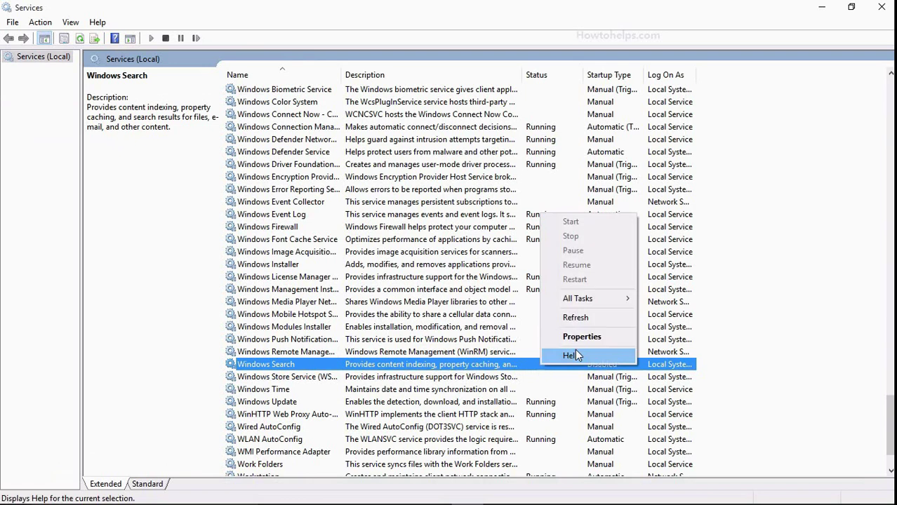
{"action": "left_click", "coordinate": [605, 339]}
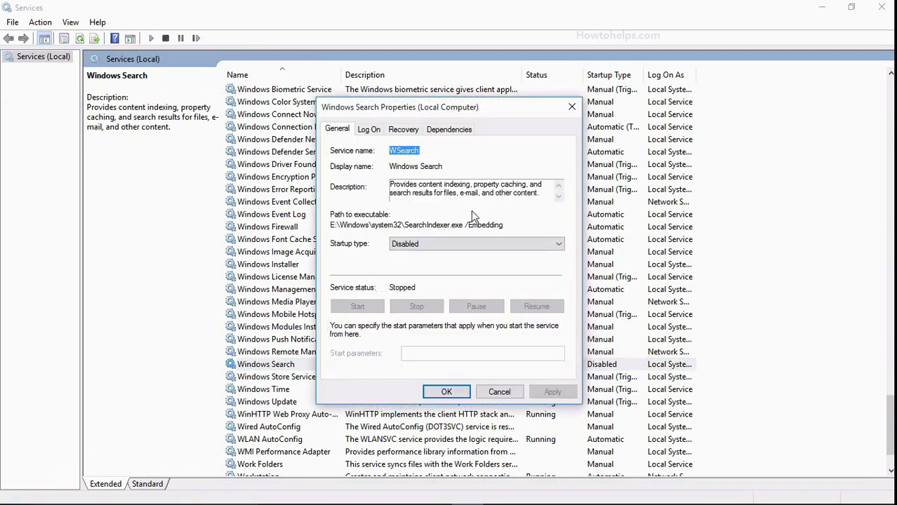
{"action": "left_click", "coordinate": [435, 247]}
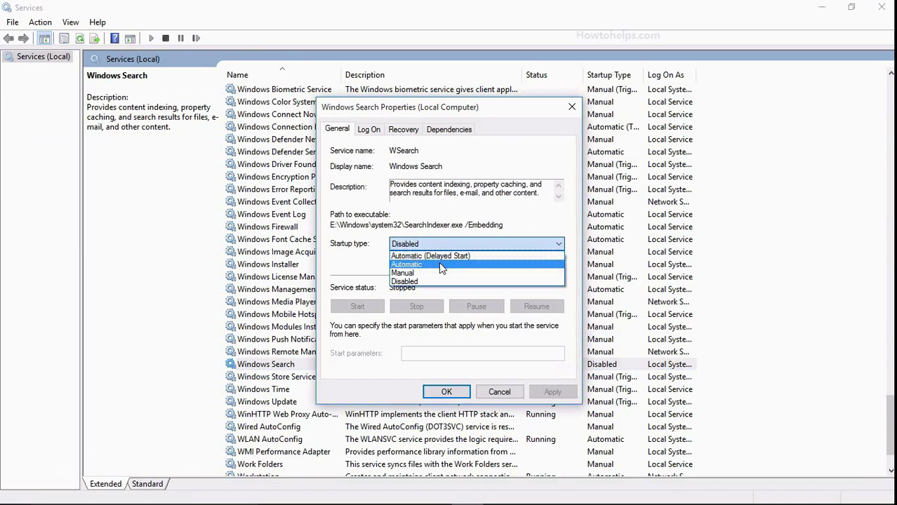
{"action": "left_click", "coordinate": [438, 261]}
{"action": "left_click", "coordinate": [552, 392]}
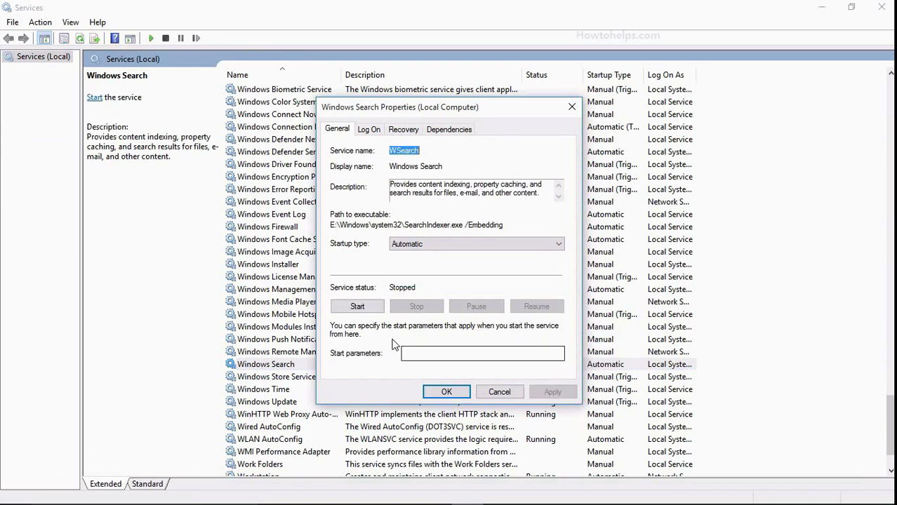
{"action": "left_click", "coordinate": [359, 306]}
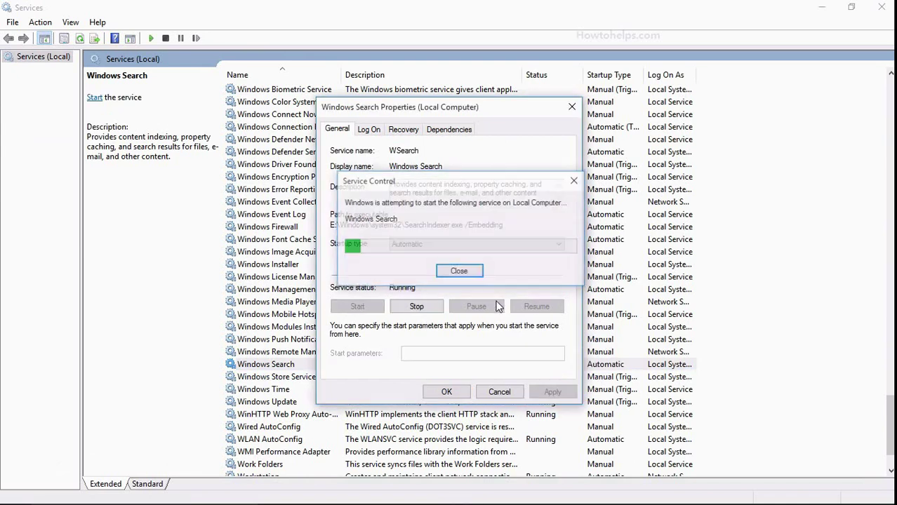
{"action": "left_click", "coordinate": [453, 393]}
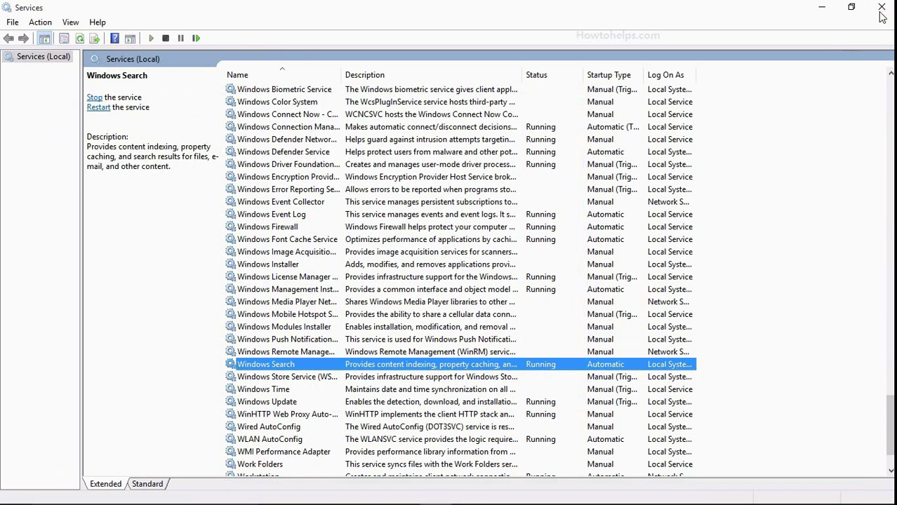
{"action": "left_click", "coordinate": [881, 14]}
Step: Enter 'bcdedit /set disabledynamictick yes' in a Command Prompt opened via cmd, then close it
{"action": "key", "text": "super"}
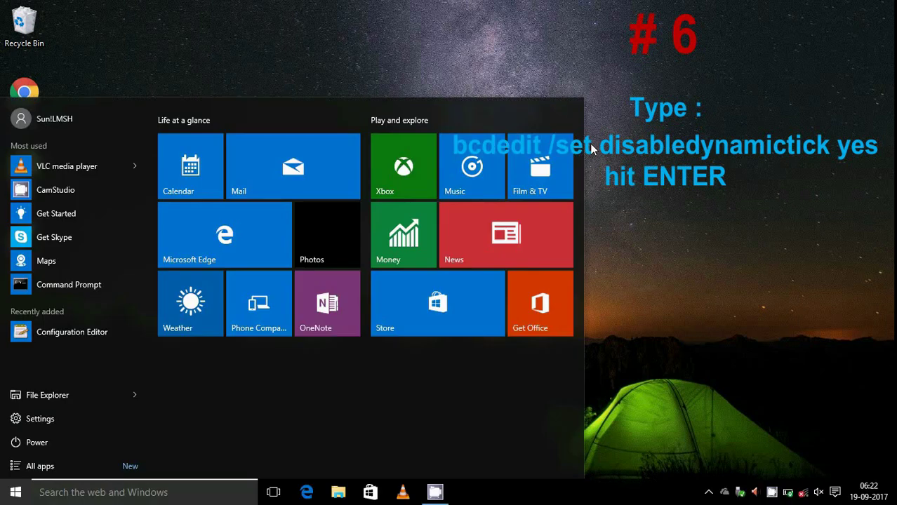
{"action": "type", "text": "cmd"}
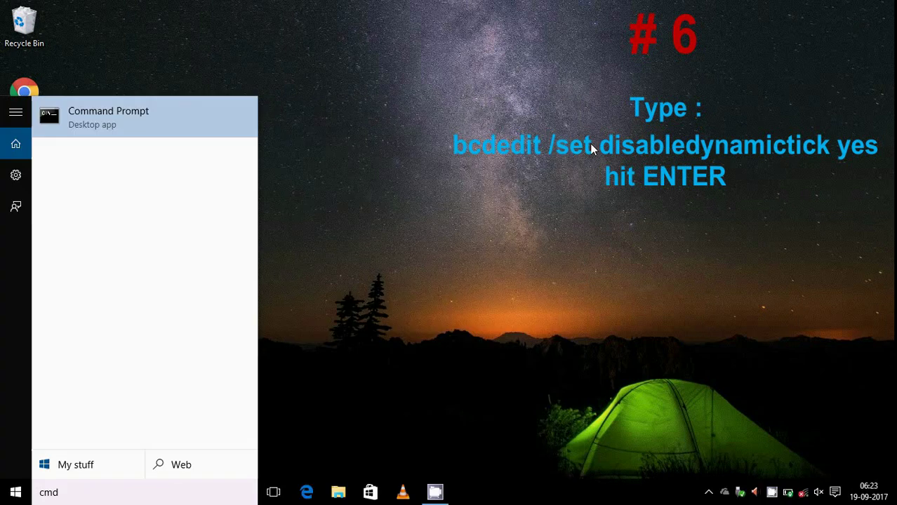
{"action": "left_click", "coordinate": [150, 125]}
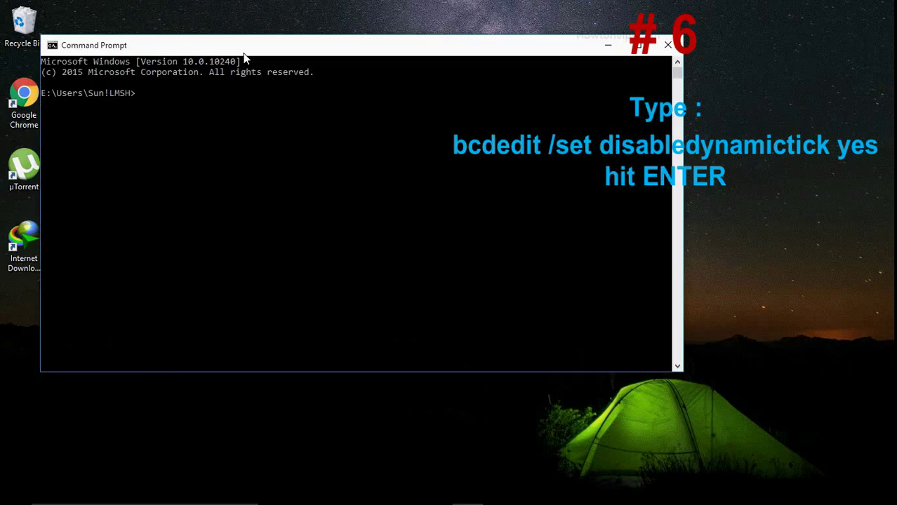
{"action": "left_click_drag", "start_coordinate": [249, 49], "coordinate": [297, 68]}
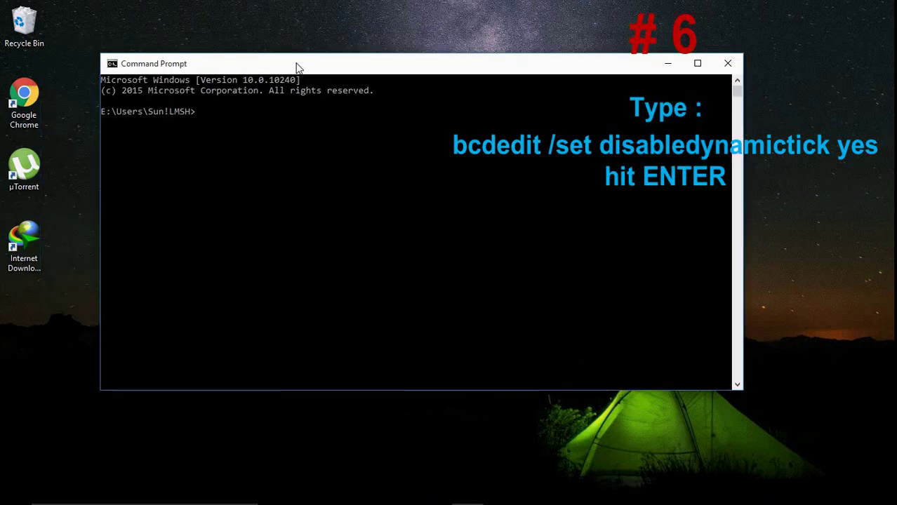
{"action": "type", "text": "bcdedit"}
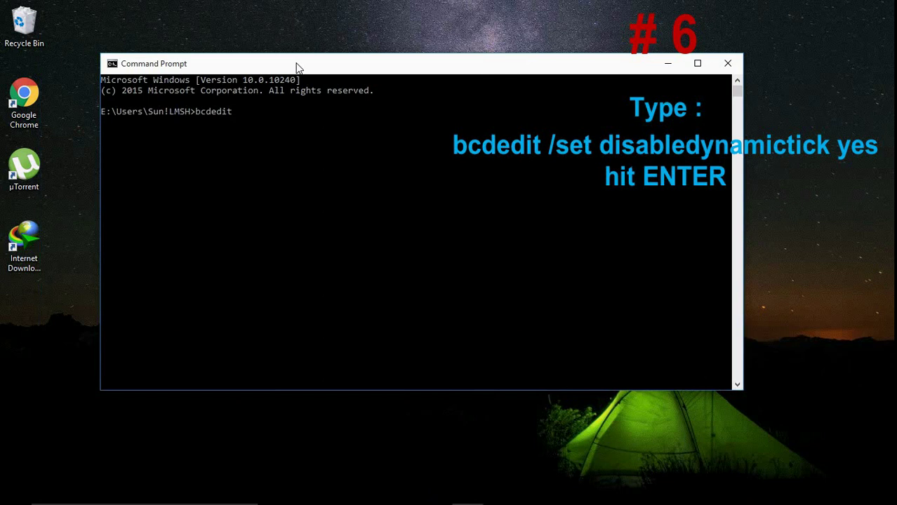
{"action": "type", "text": " /set di"}
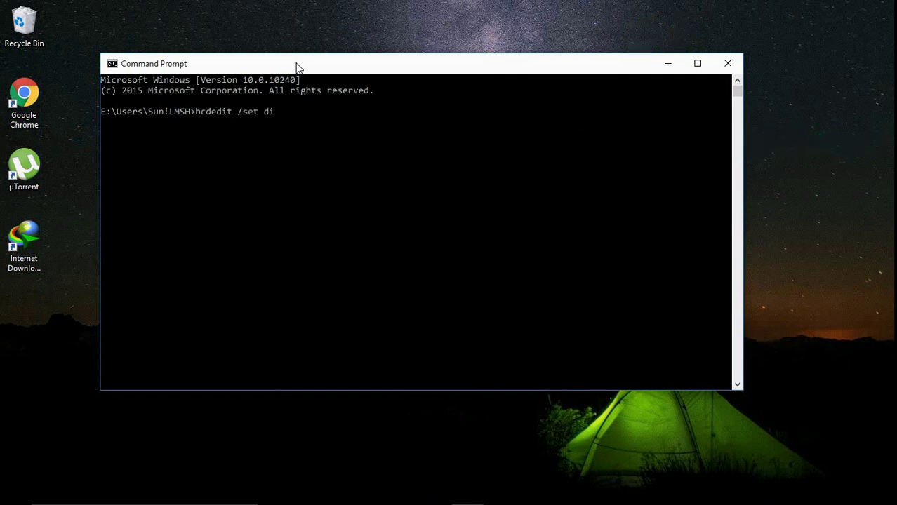
{"action": "type", "text": "sabledynamictick yes"}
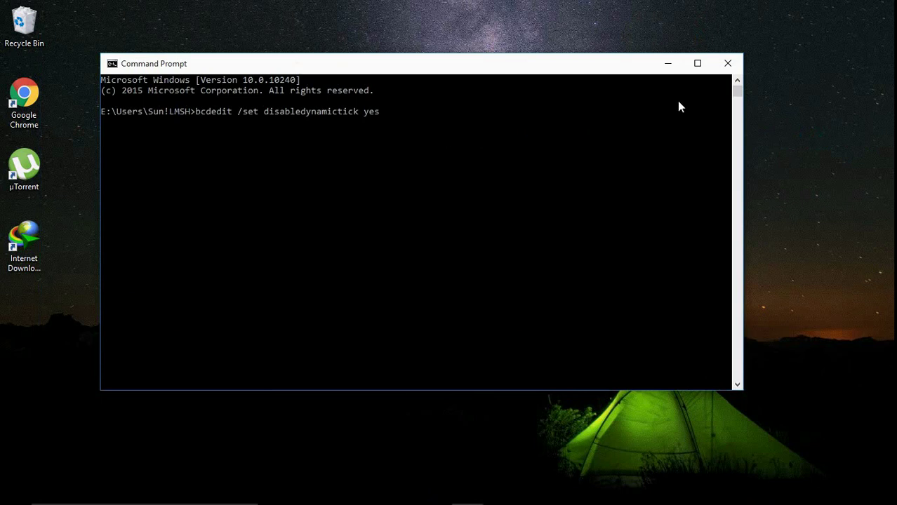
{"action": "left_click", "coordinate": [727, 68]}
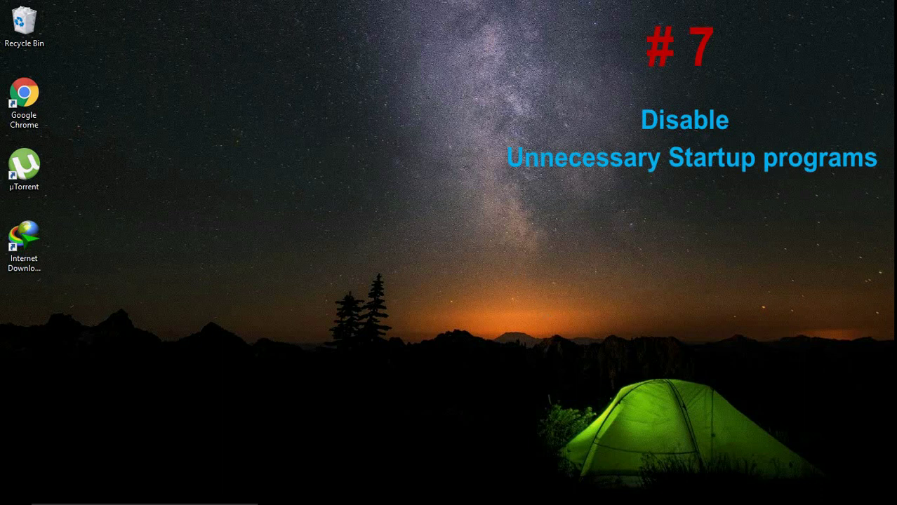
Step: Open Task Manager's Startup tab and disable µTorrent from launching at startup
{"action": "right_click", "coordinate": [590, 499]}
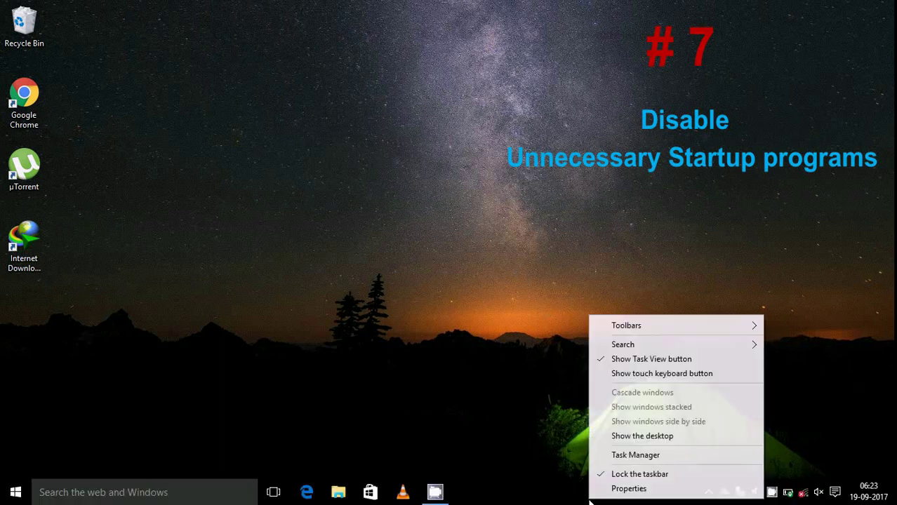
{"action": "left_click", "coordinate": [659, 456]}
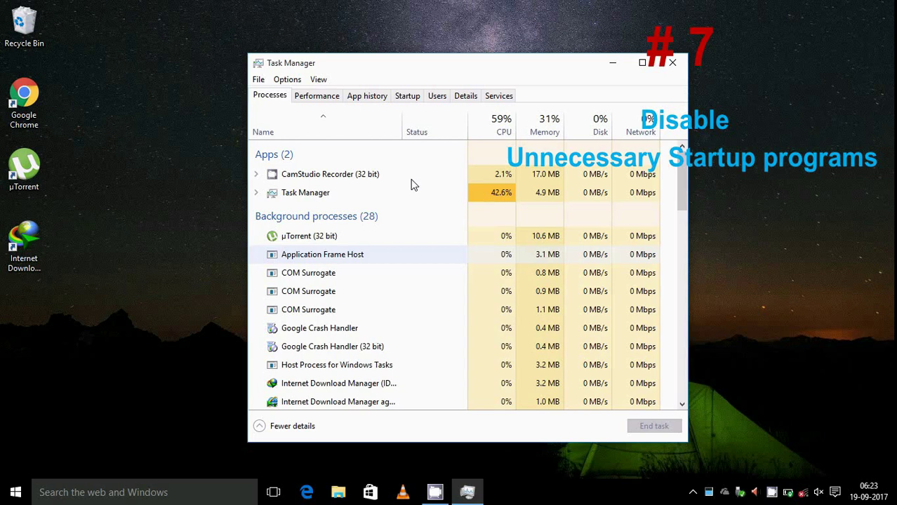
{"action": "left_click", "coordinate": [407, 99]}
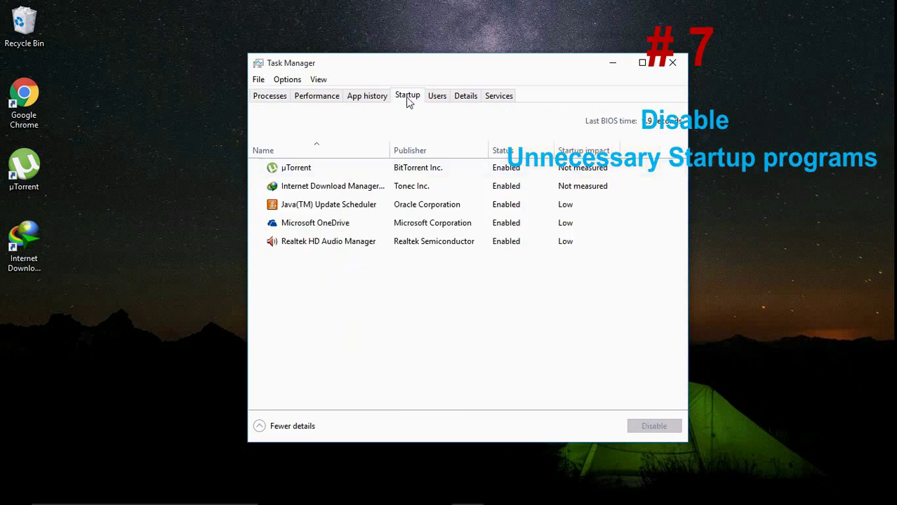
{"action": "left_click", "coordinate": [454, 180]}
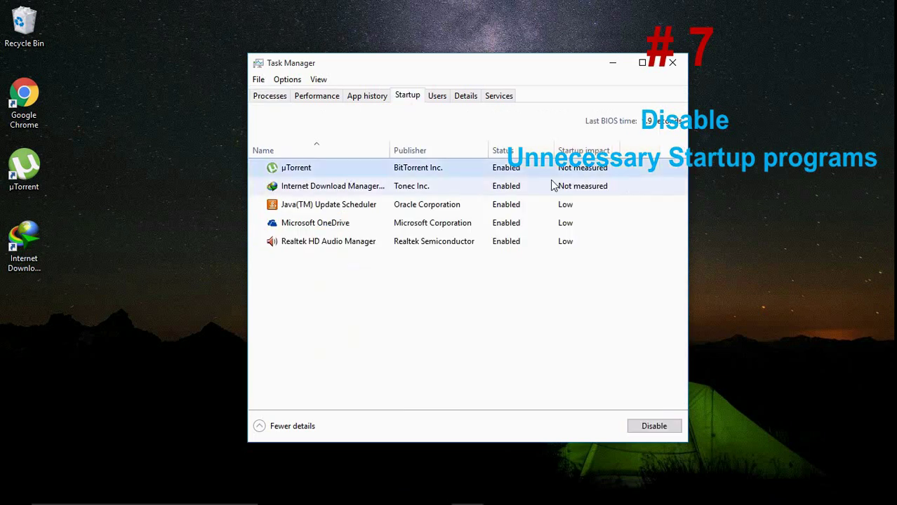
{"action": "right_click", "coordinate": [449, 169]}
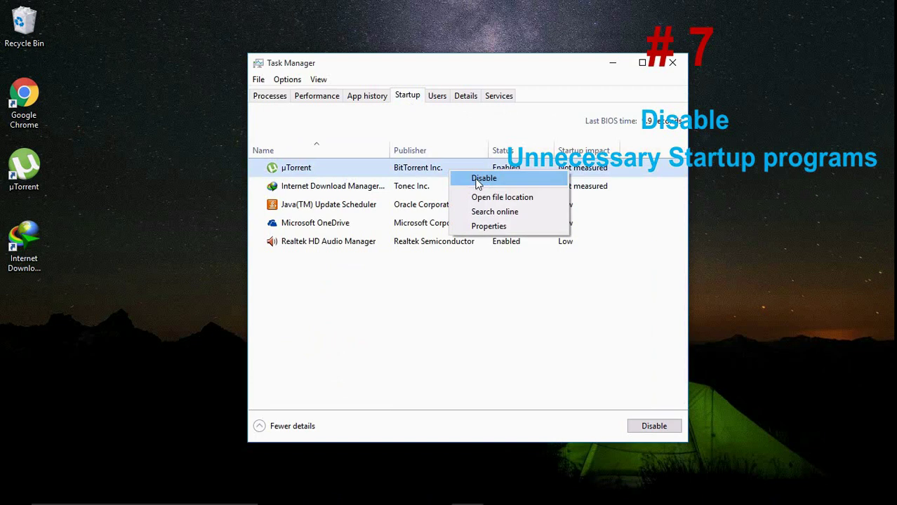
{"action": "left_click", "coordinate": [478, 181]}
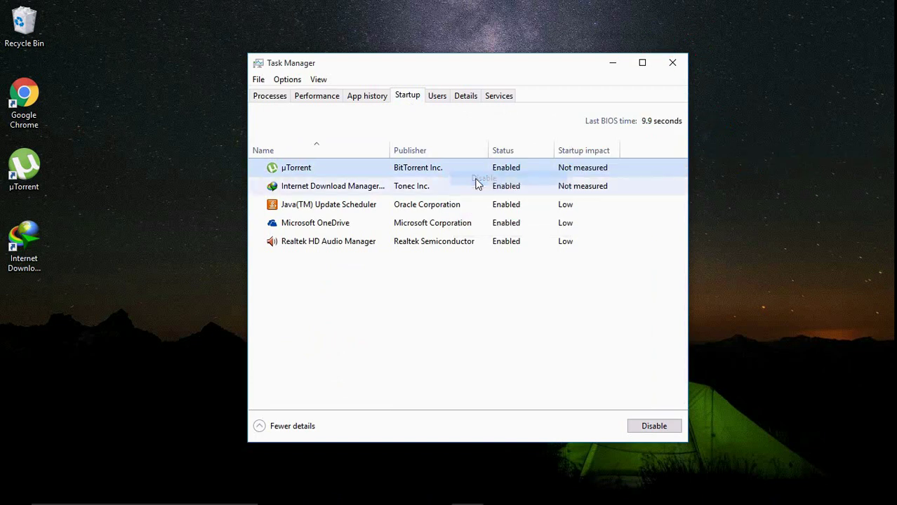
Step: Disable Internet Download Manager and Java(TM) Update Scheduler at startup
{"action": "left_click", "coordinate": [435, 188]}
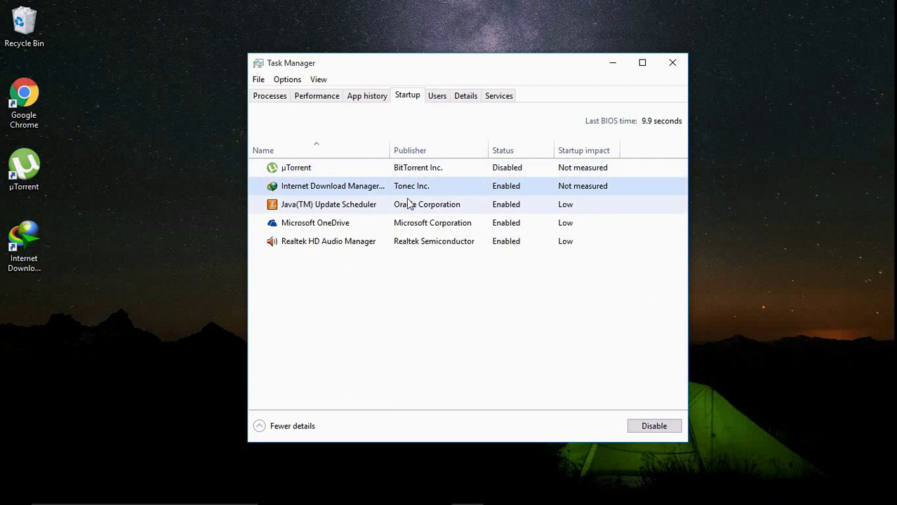
{"action": "right_click", "coordinate": [456, 188]}
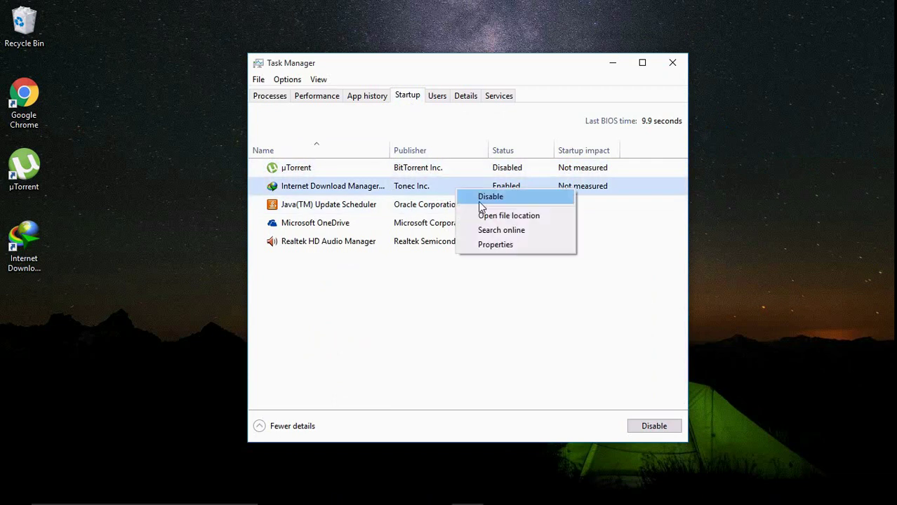
{"action": "left_click", "coordinate": [481, 199]}
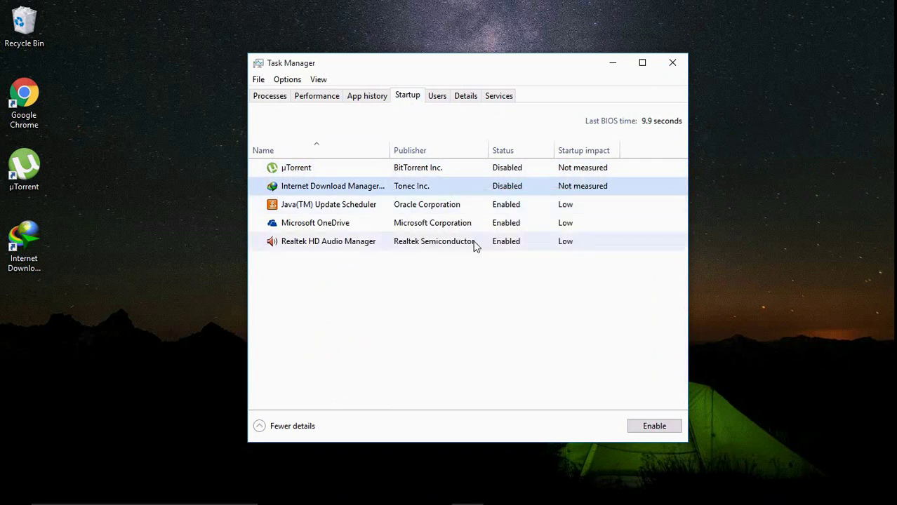
{"action": "left_click", "coordinate": [442, 206]}
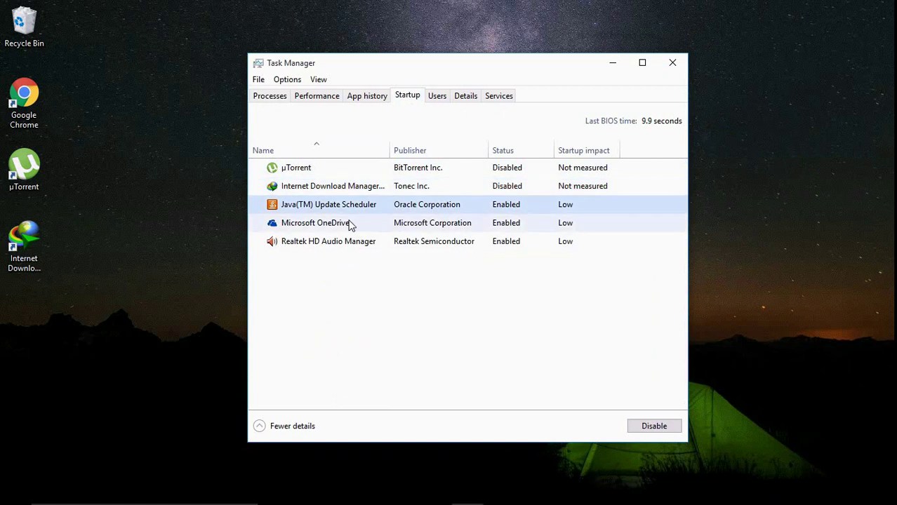
{"action": "right_click", "coordinate": [478, 207]}
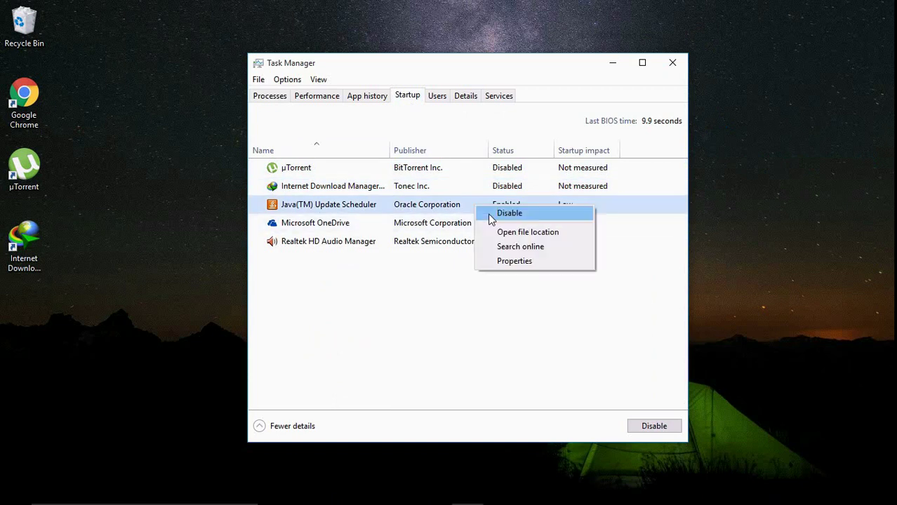
{"action": "key", "text": "Escape"}
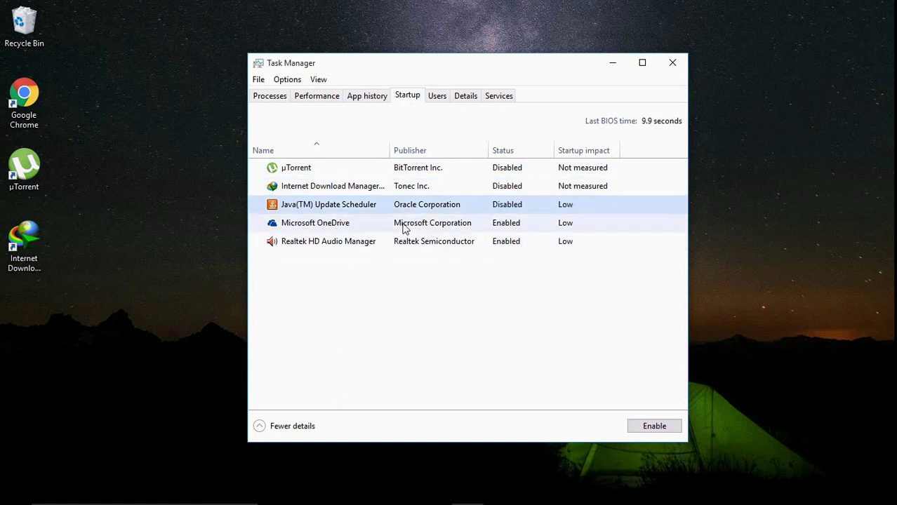
Step: Check the Microsoft OneDrive and Realtek HD Audio Manager entries, leaving both enabled
{"action": "left_click", "coordinate": [390, 229]}
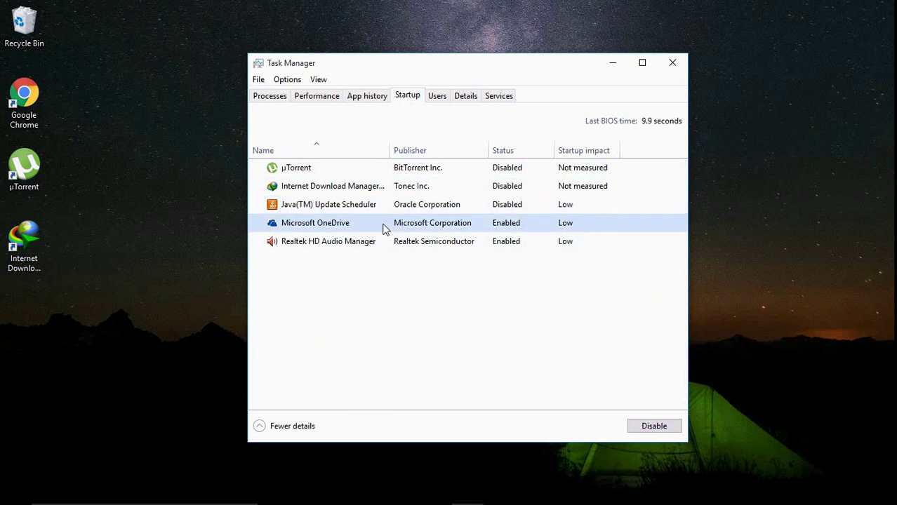
{"action": "left_click", "coordinate": [387, 244]}
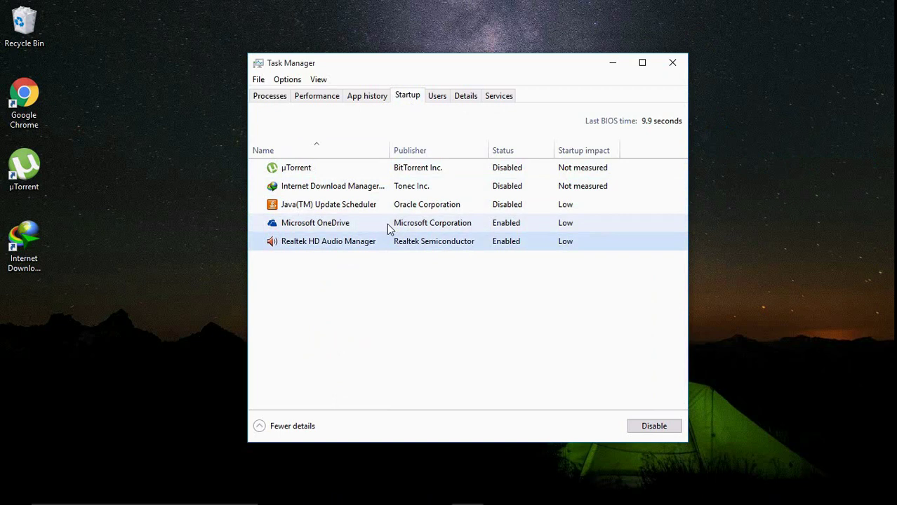
{"action": "left_click", "coordinate": [387, 224]}
{"action": "left_click", "coordinate": [401, 241]}
{"action": "left_click", "coordinate": [399, 224]}
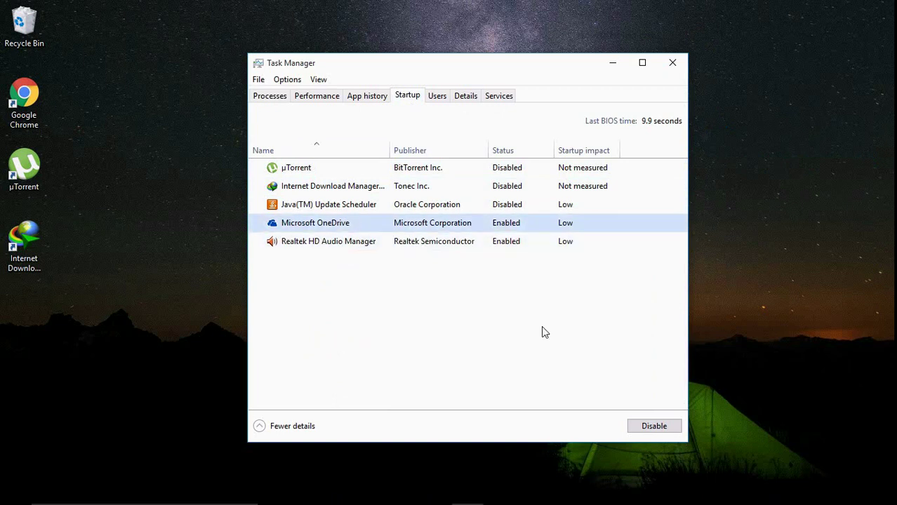
Step: Close Task Manager, with the three startup programs left disabled
{"action": "left_click", "coordinate": [669, 67]}
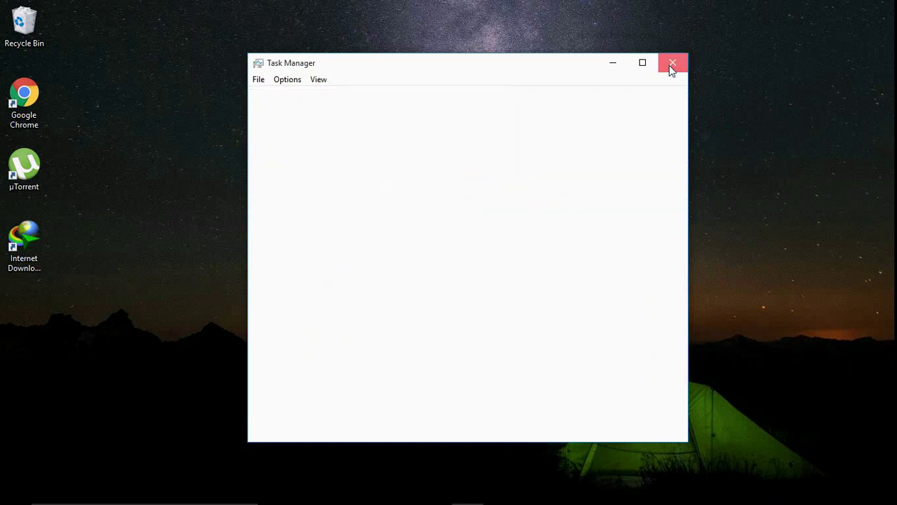